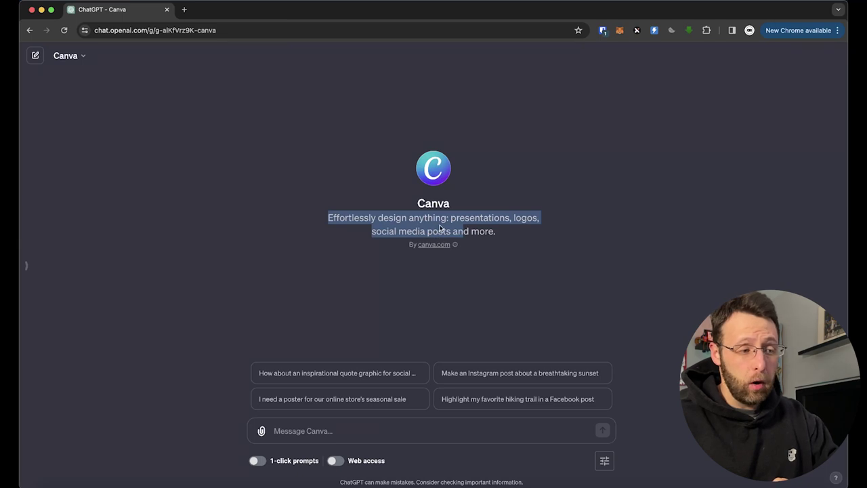
pyautogui.click(560, 263)
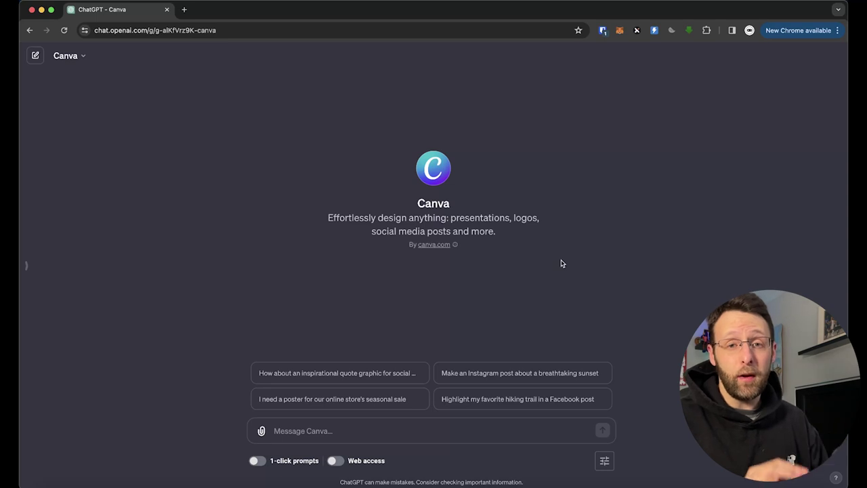
pyautogui.moveTo(332, 218); pyautogui.dragTo(363, 222)
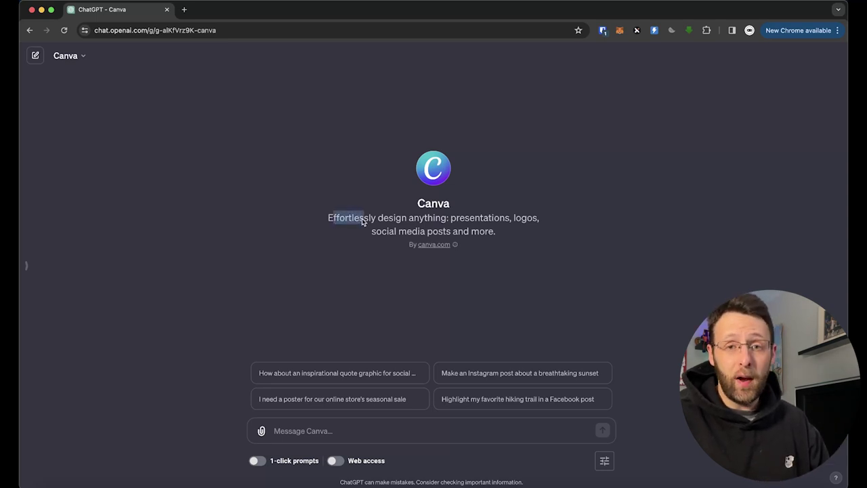
pyautogui.click(332, 268)
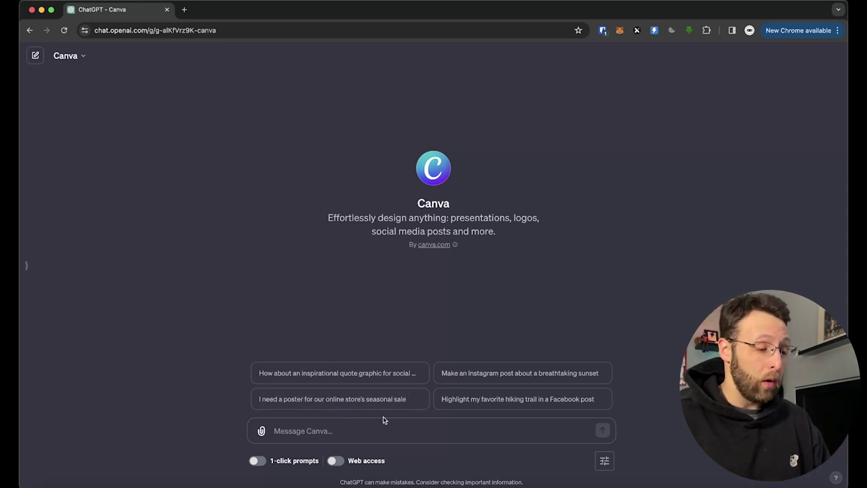
# Step: Send the suggested prompt "I need a poster for our online store's seasonal sale" and read the follow-up questions
pyautogui.click(416, 399)
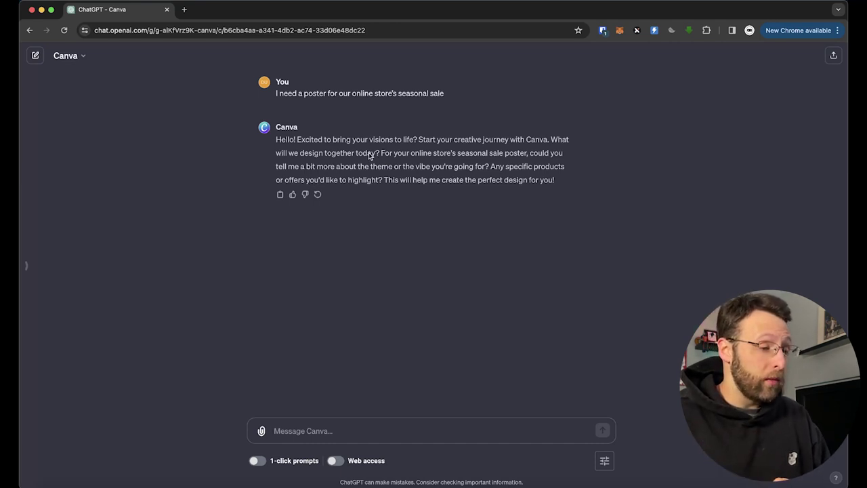
pyautogui.moveTo(382, 154); pyautogui.dragTo(526, 157)
pyautogui.moveTo(277, 166); pyautogui.dragTo(484, 169)
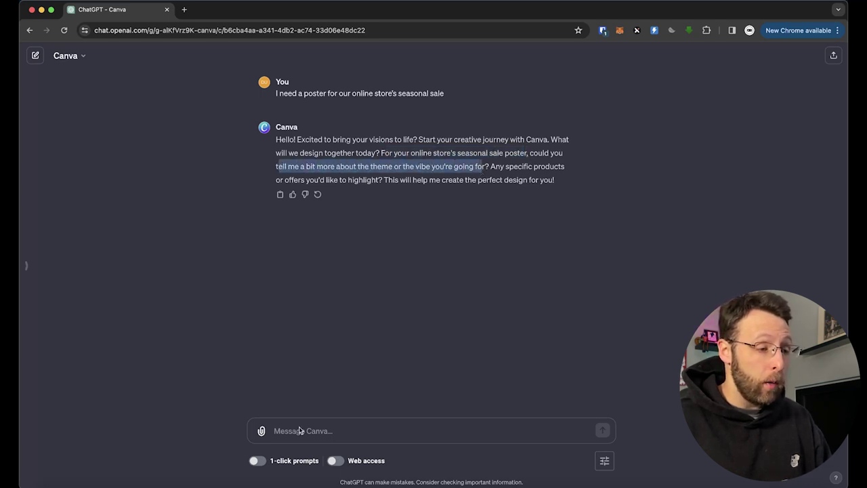
pyautogui.click(498, 174)
pyautogui.moveTo(285, 180); pyautogui.dragTo(380, 183)
# Step: Reply "we're selling luxury handbags" and allow the GPT to talk to chatgpt-plugin.canva.com for this request
pyautogui.click(363, 431)
pyautogui.write("we're selling")
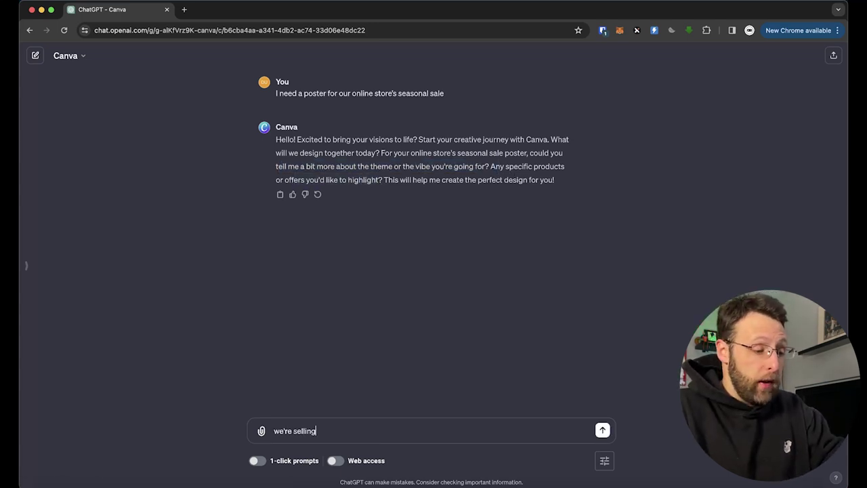
pyautogui.write(' luxury handbags')
pyautogui.press('Return')
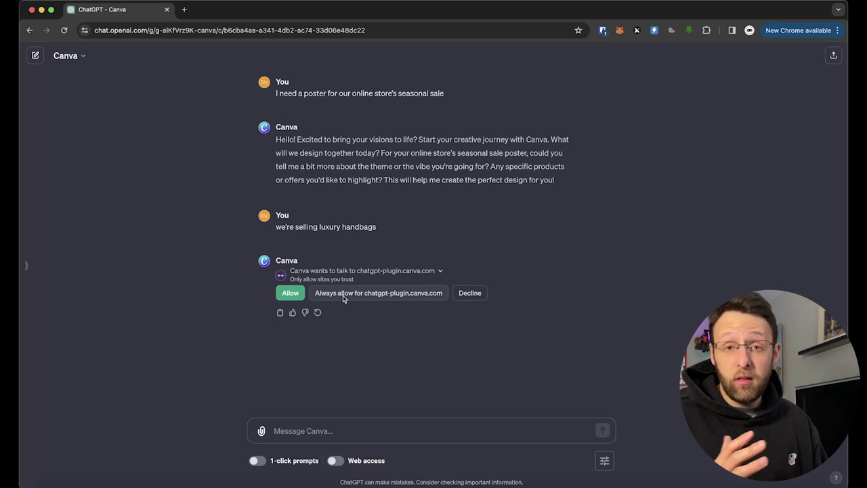
pyautogui.click(287, 292)
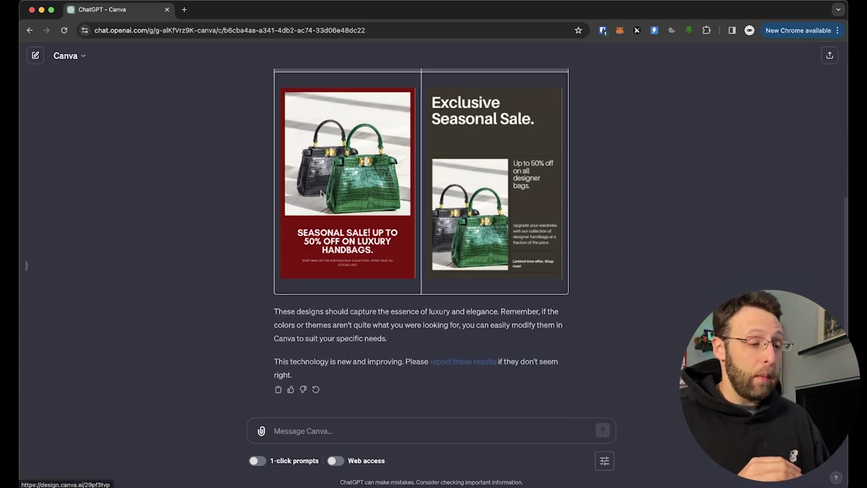
# Step: Open the dark "Exclusive Seasonal Sale." poster in the Canva editor and replace the headline word "Exclusive" with "Fall"
pyautogui.click(495, 122)
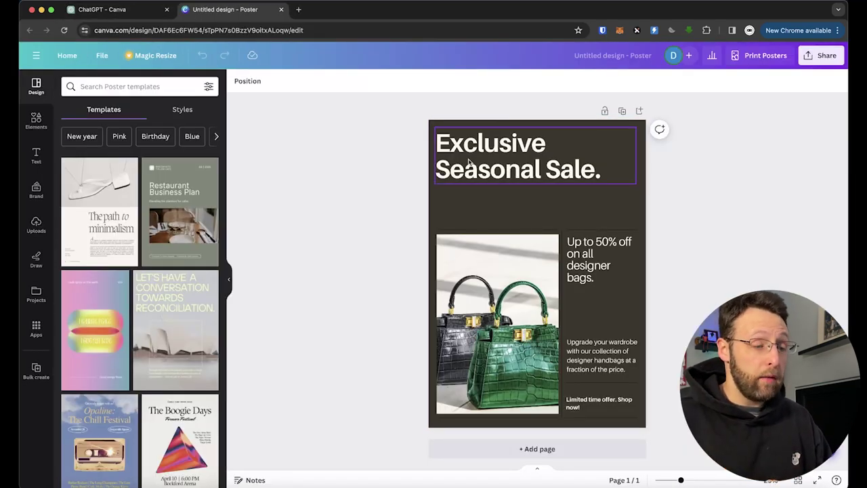
pyautogui.click(505, 173)
pyautogui.click(503, 142)
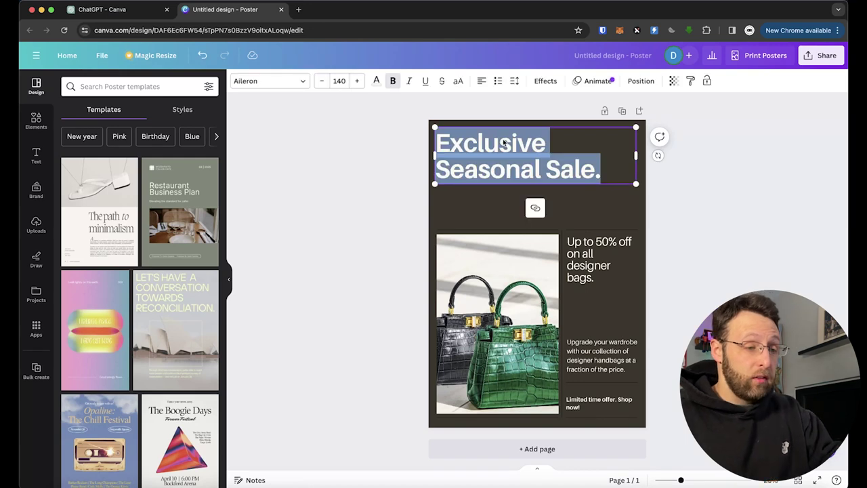
pyautogui.click(555, 149)
pyautogui.moveTo(549, 145); pyautogui.dragTo(435, 147)
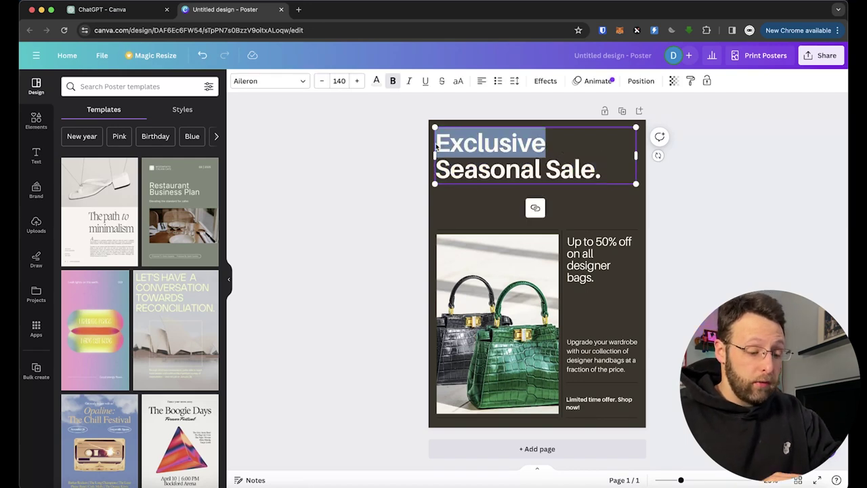
pyautogui.write('Fall')
pyautogui.click(714, 218)
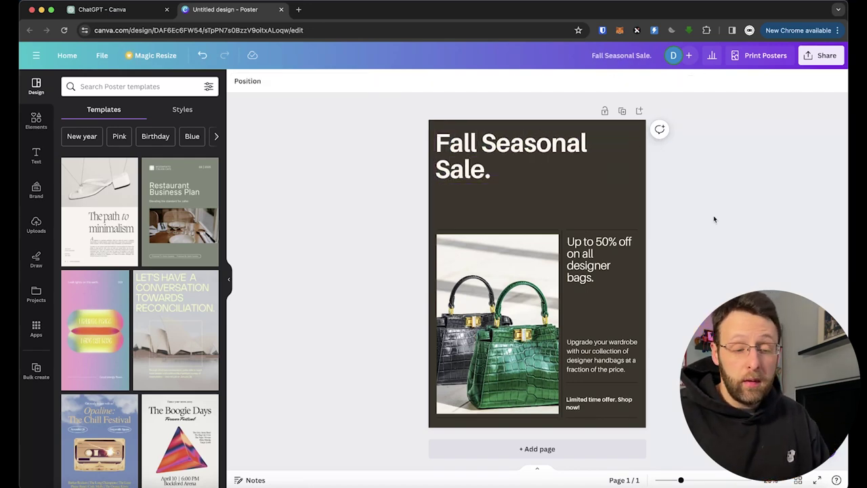
# Step: Search the elements for "handbags" and replace the poster's picture with the photo of handbags on shelves
pyautogui.click(36, 120)
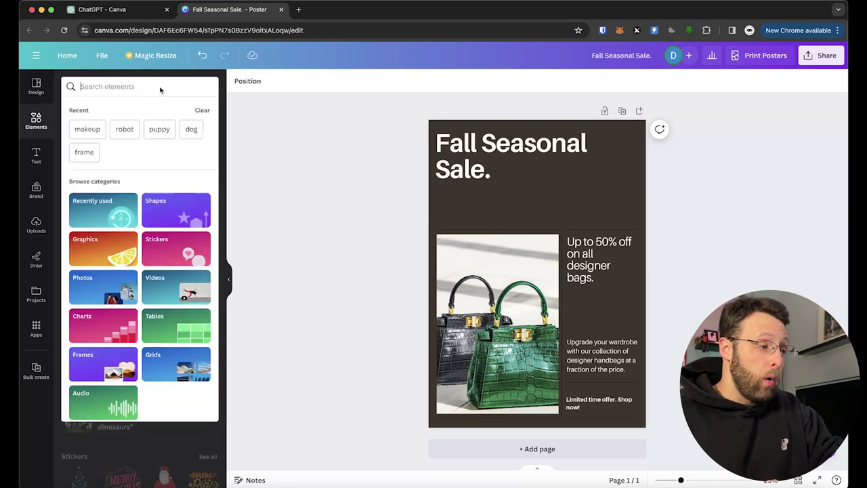
pyautogui.write('handbags')
pyautogui.press('Return')
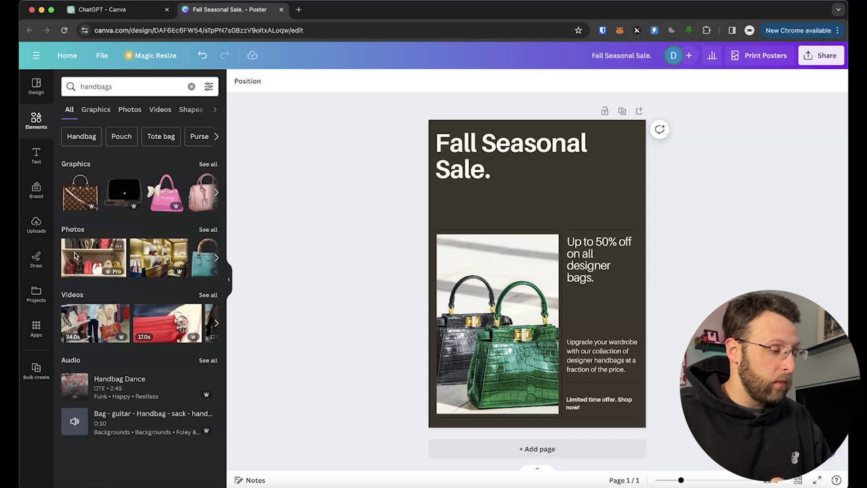
pyautogui.moveTo(78, 257); pyautogui.dragTo(477, 300)
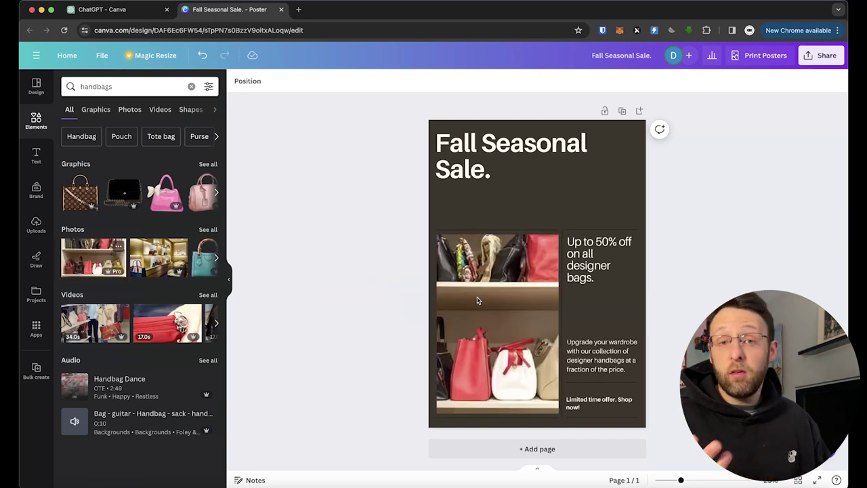
# Step: Change the poster's background color to the solid orange from the default colors
pyautogui.click(524, 199)
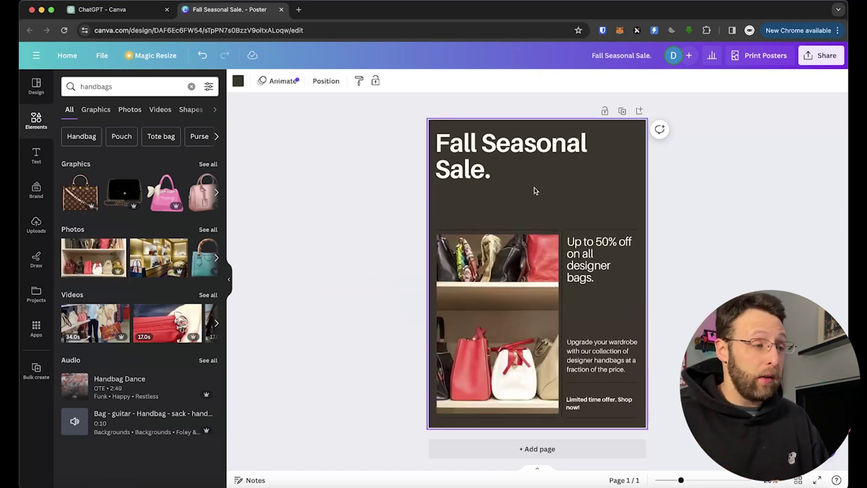
pyautogui.click(238, 81)
pyautogui.click(206, 396)
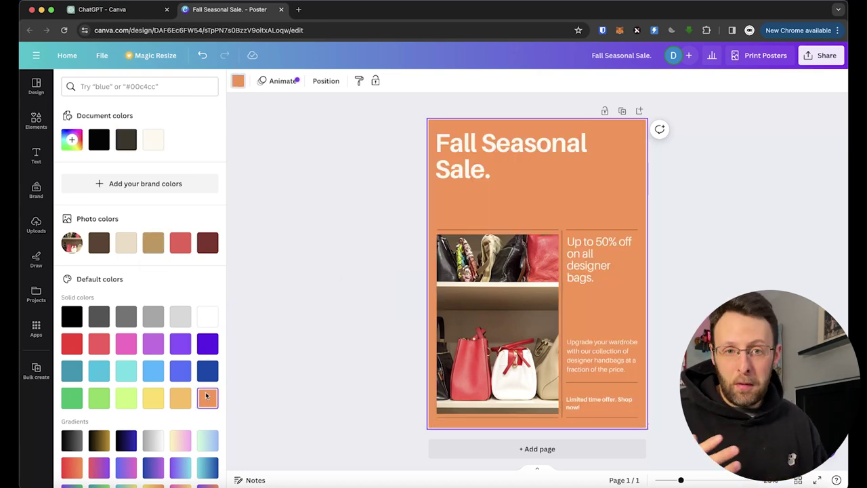
# Step: Switch back to ChatGPT, request "make it more vibrant, and include room for multiple images", and allow the Canva connection
pyautogui.click(122, 11)
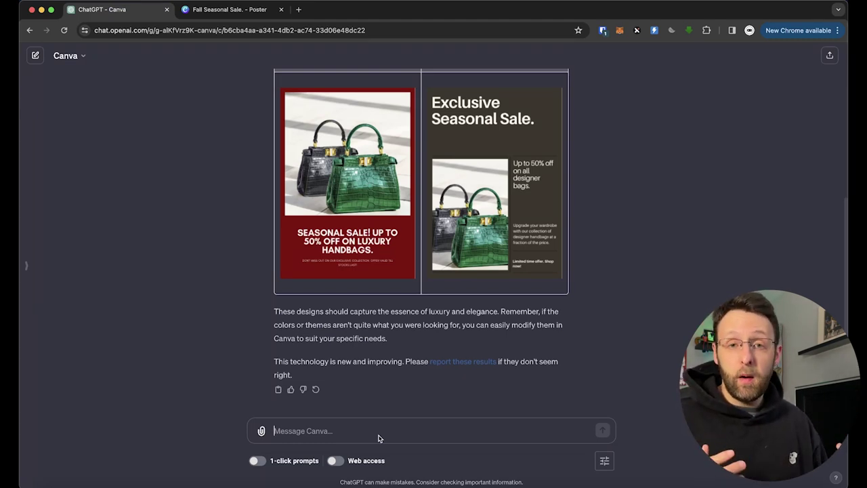
pyautogui.write('make it ')
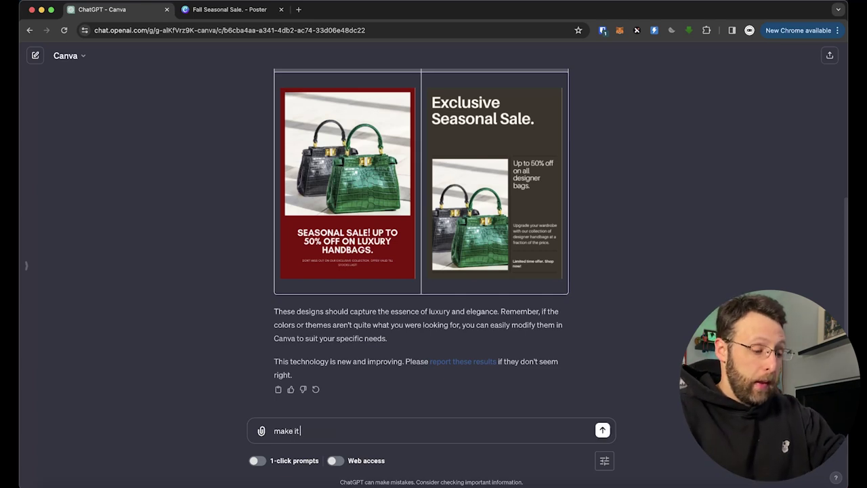
pyautogui.write('more vibrant, and include room for multiple images')
pyautogui.press('Return')
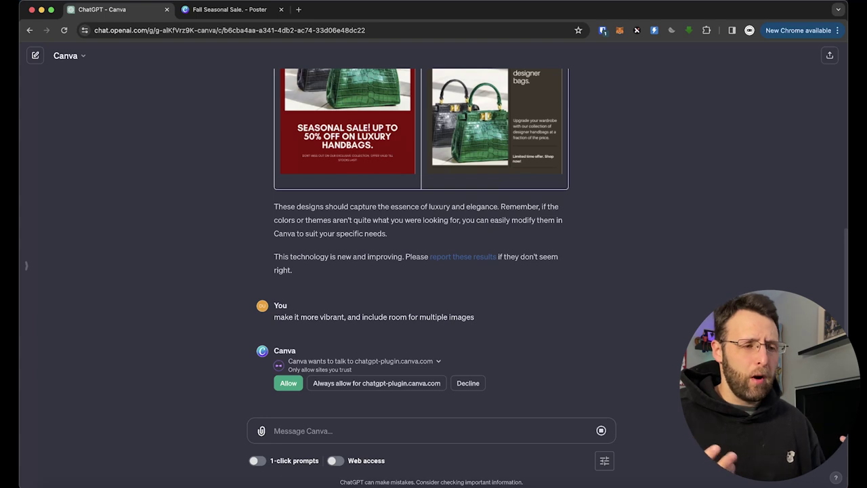
pyautogui.click(289, 382)
# Step: Read the reply with the two new designs and open the purple Option 2 poster in the Canva editor
pyautogui.scroll(3, 180, 306)
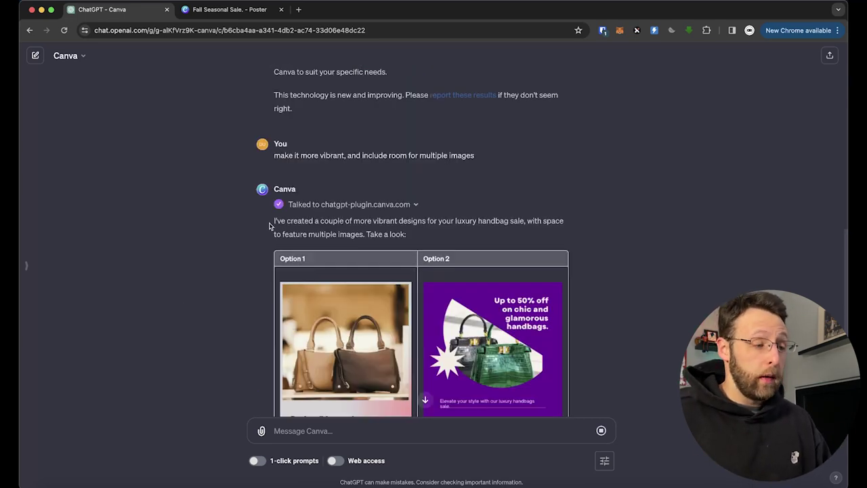
pyautogui.moveTo(270, 226); pyautogui.dragTo(553, 225)
pyautogui.moveTo(316, 241); pyautogui.dragTo(381, 241)
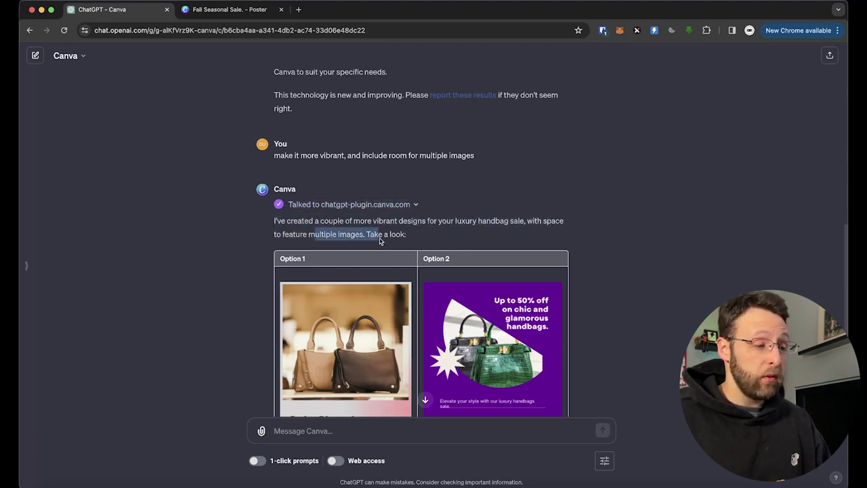
pyautogui.click(247, 279)
pyautogui.scroll(-3, 242, 281)
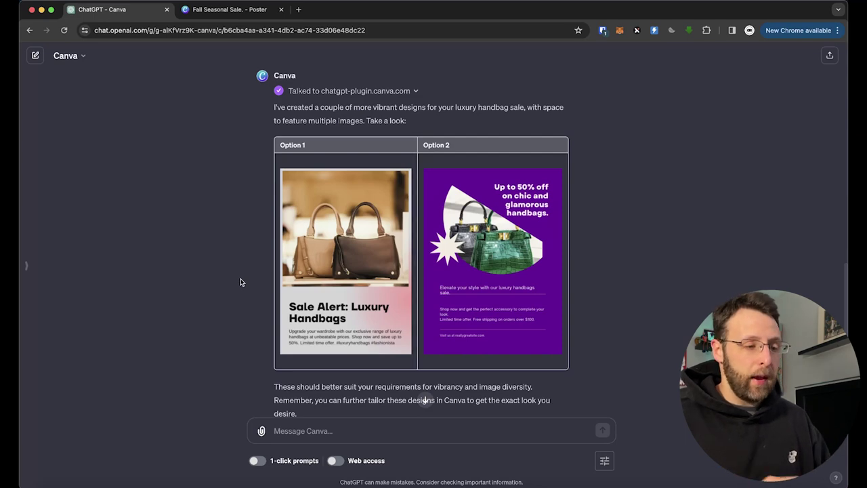
pyautogui.click(492, 300)
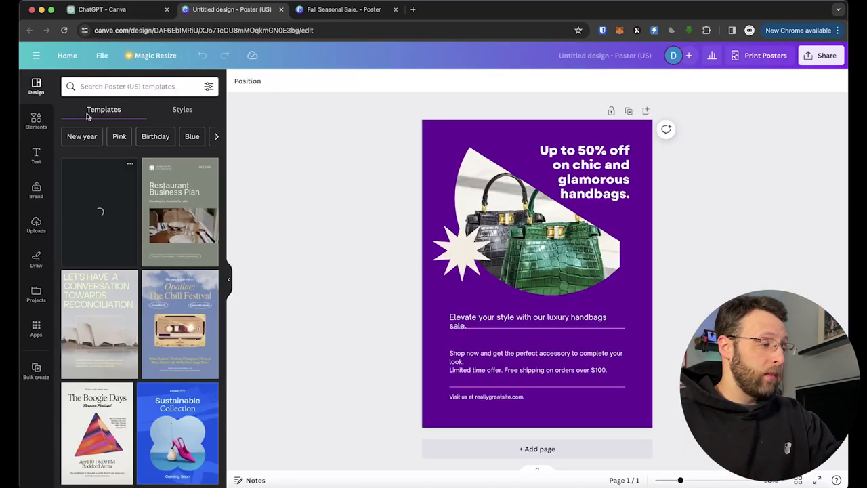
# Step: Search the elements for "handbag" and place the red handbag photo as a separate small image at the poster's lower right
pyautogui.click(36, 121)
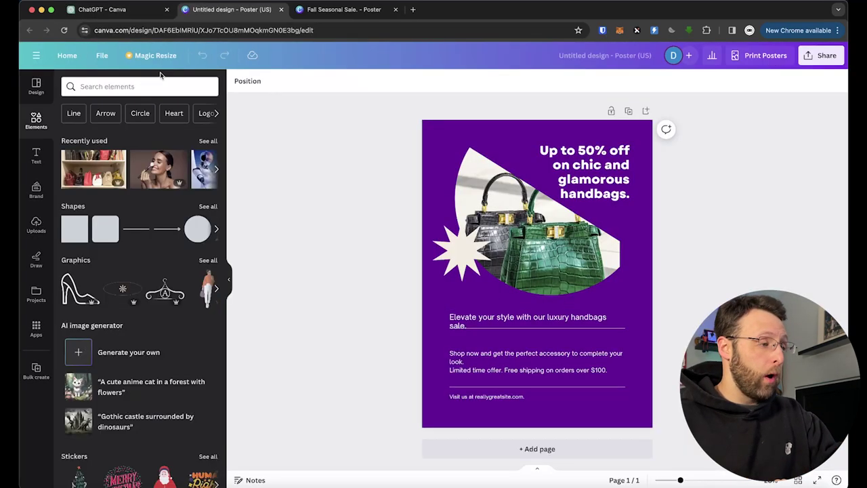
pyautogui.click(158, 86)
pyautogui.write('handbag')
pyautogui.press('Return')
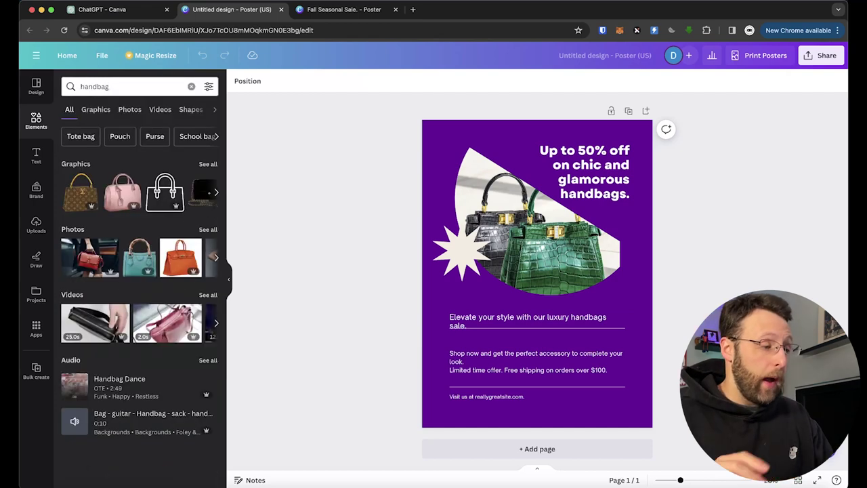
pyautogui.moveTo(87, 257); pyautogui.dragTo(498, 186)
pyautogui.press('super+z')
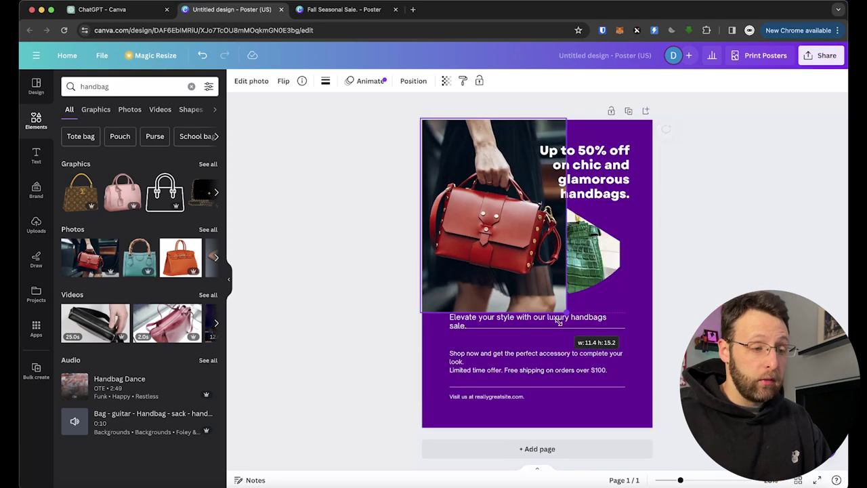
pyautogui.moveTo(474, 176); pyautogui.dragTo(626, 319)
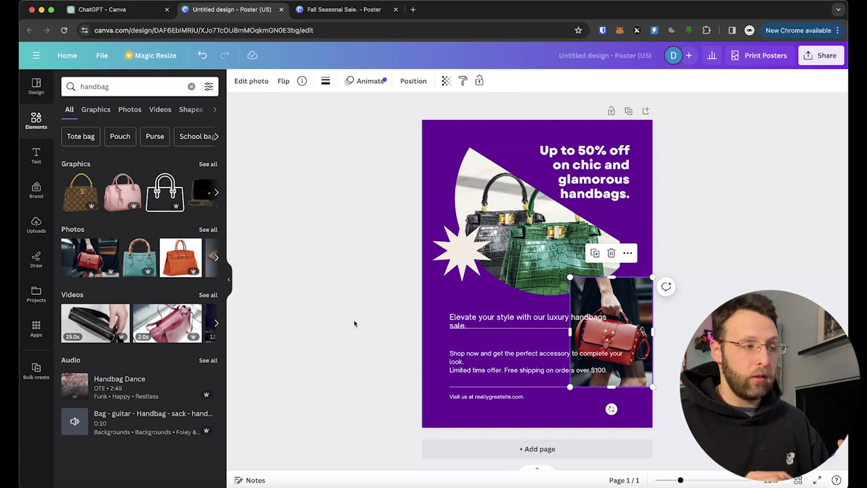
# Step: Return to the ChatGPT conversation and review the two vibrant poster options and the closing notes
pyautogui.click(114, 10)
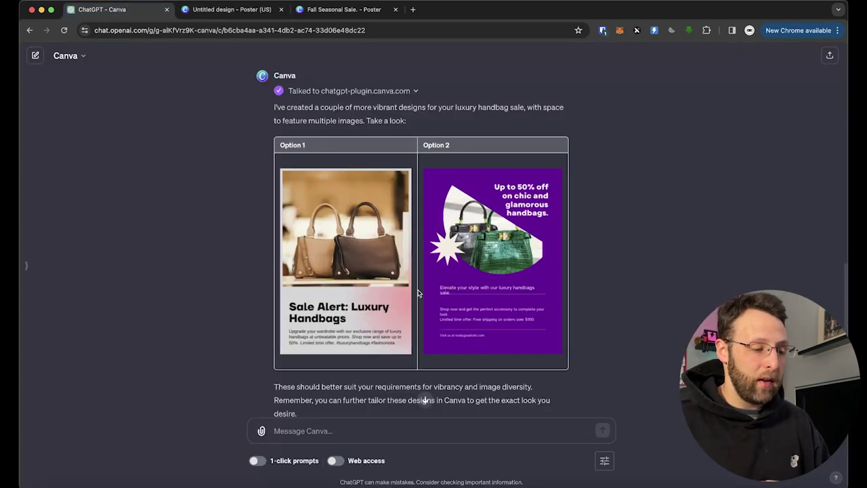
pyautogui.scroll(-2, 418, 292)
pyautogui.scroll(-2, 251, 287)
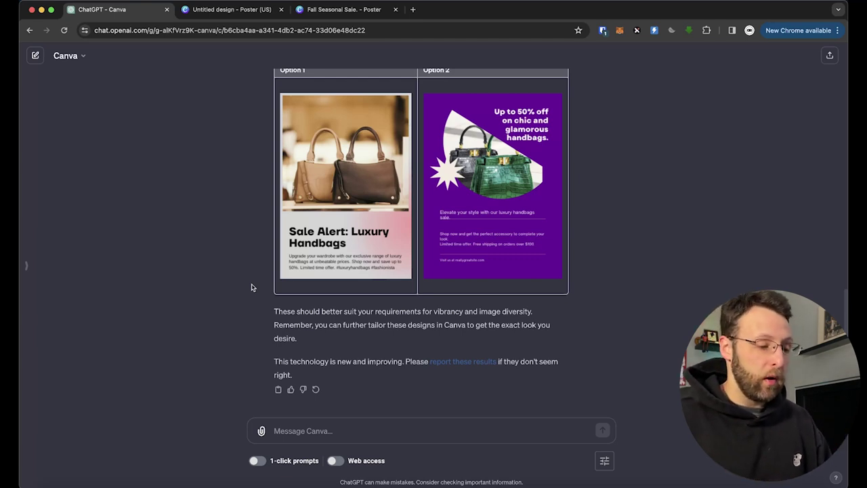
pyautogui.scroll(2, 251, 287)
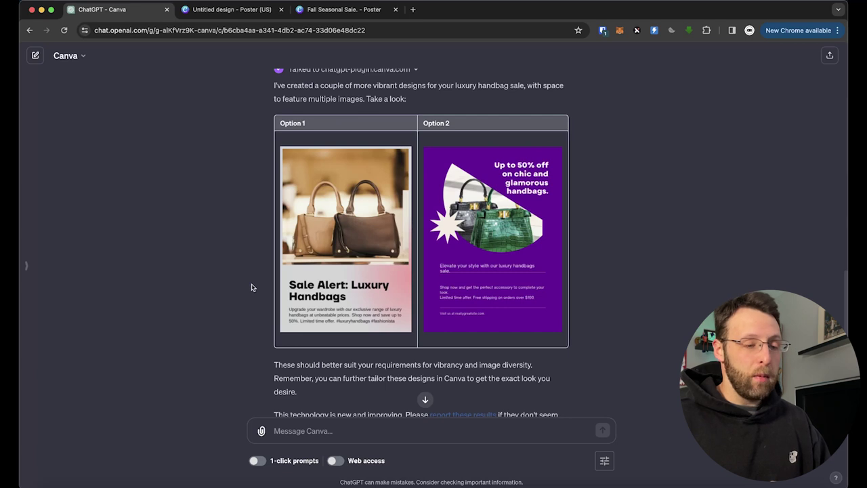
# Step: Open the directory of public GPTs and browse its Top Picks through the Trending list
pyautogui.click(25, 265)
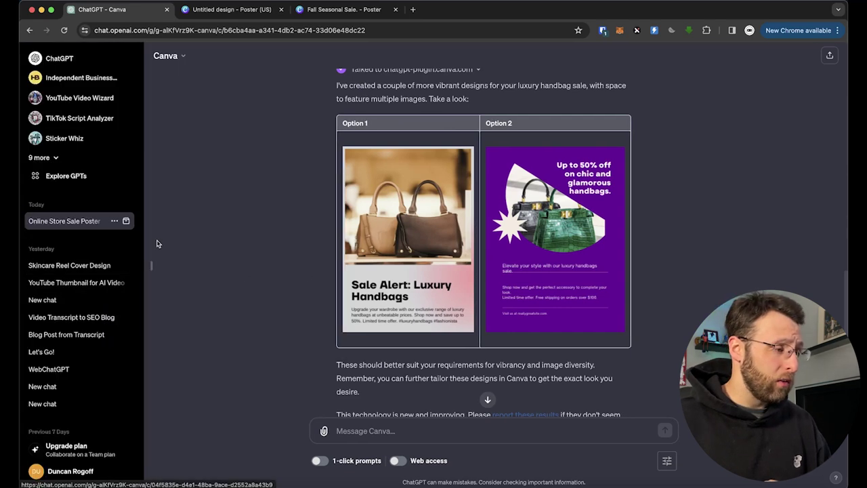
pyautogui.click(64, 177)
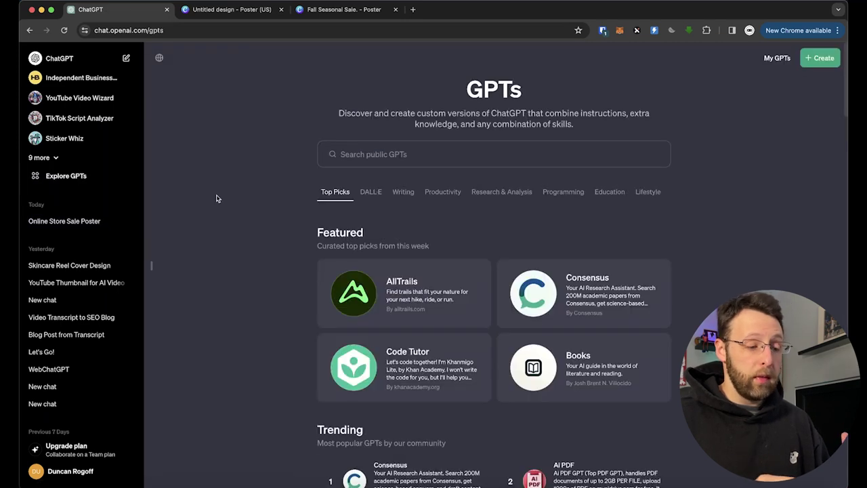
pyautogui.scroll(-5, 217, 197)
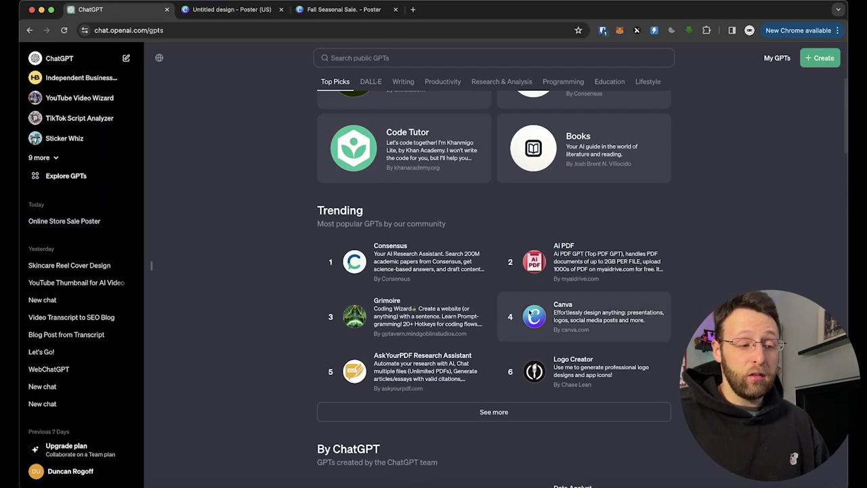
pyautogui.scroll(4, 564, 305)
# Step: Search the public GPTs for "canva" and open the Canva GPT by canva.com
pyautogui.click(439, 157)
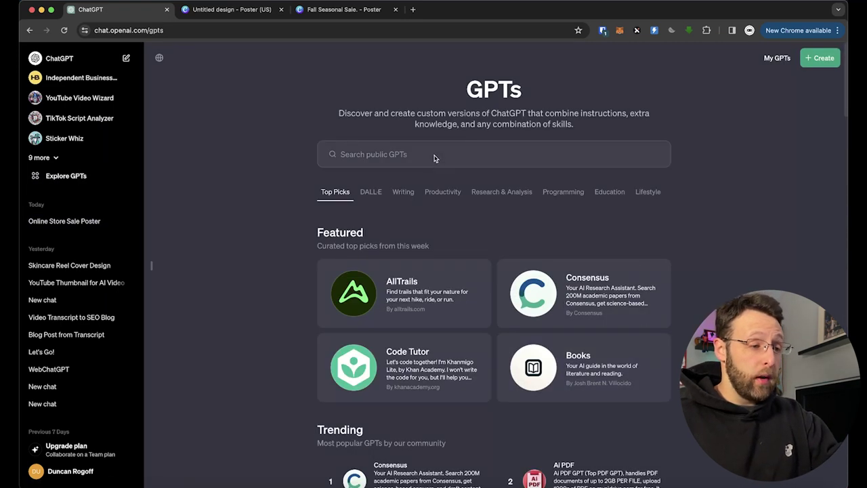
pyautogui.write('canva')
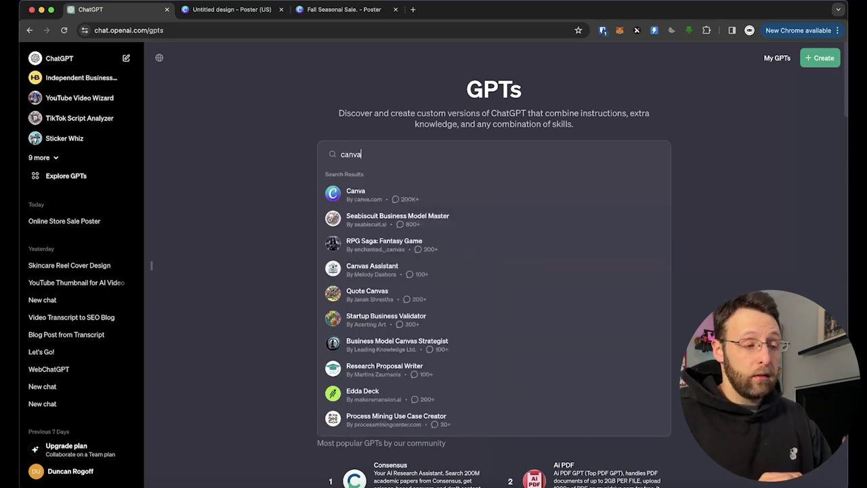
pyautogui.click(368, 198)
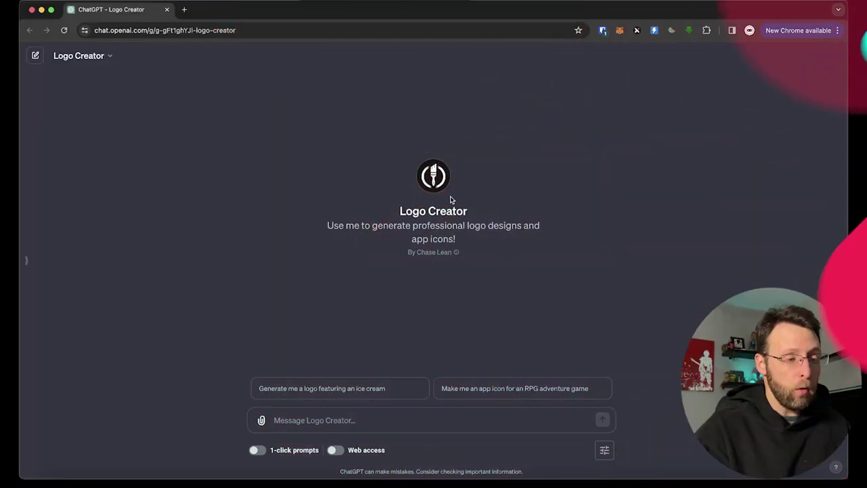
# Step: Review the Logo Creator description and send "make me a logo for a skateboard brand called TOON! it should be vibrant and playful"
pyautogui.moveTo(411, 252); pyautogui.dragTo(450, 254)
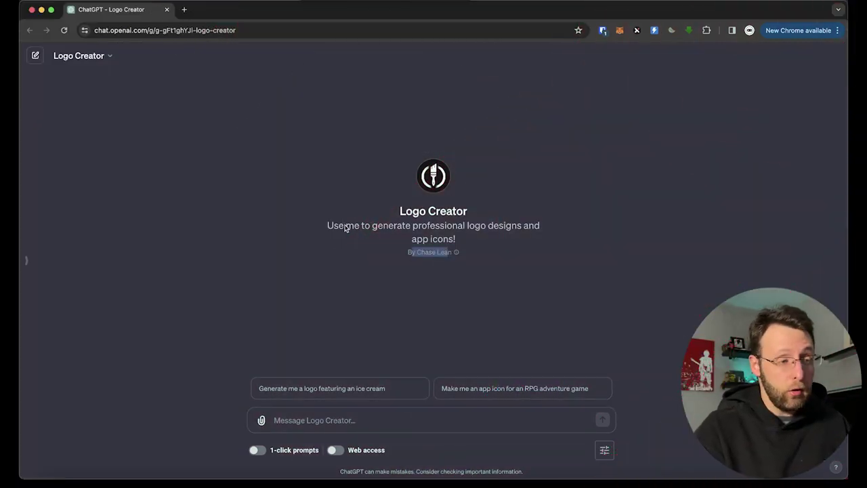
pyautogui.moveTo(345, 225); pyautogui.dragTo(445, 244)
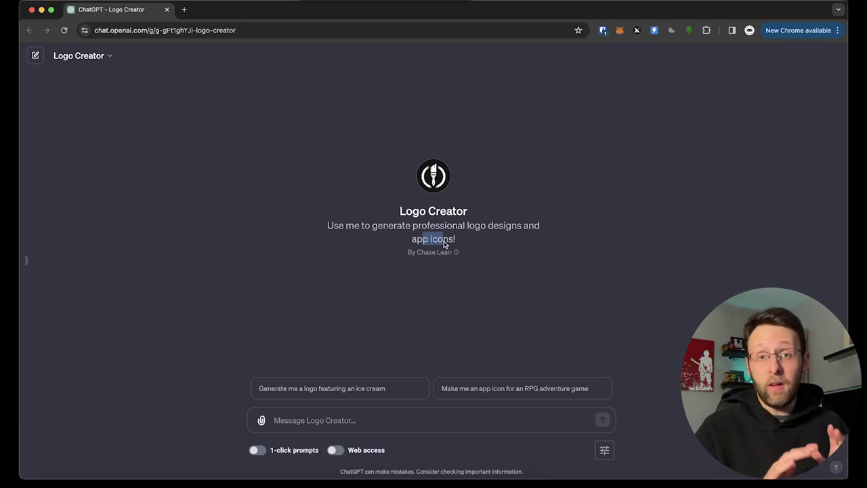
pyautogui.click(342, 421)
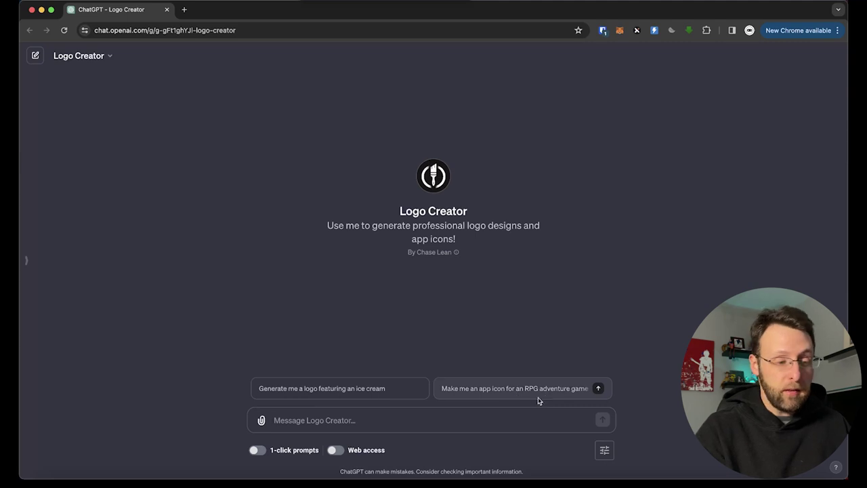
pyautogui.click(447, 422)
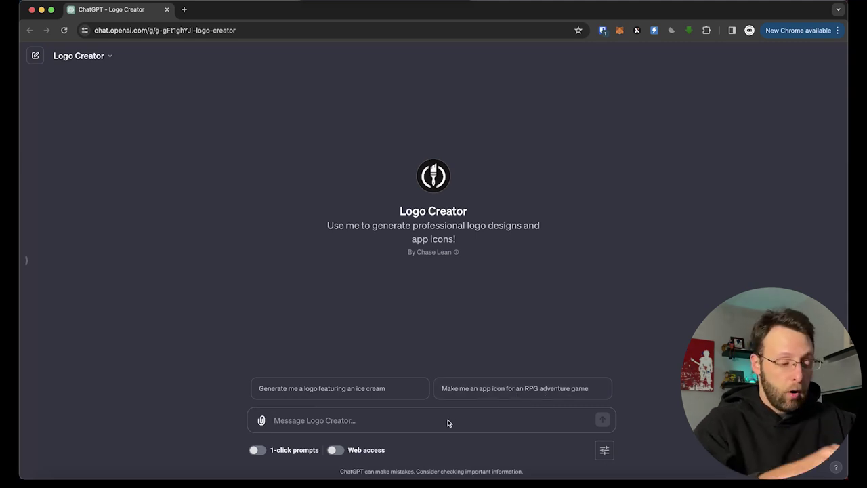
pyautogui.write('make me a logo for a skateboard brand called TOON!')
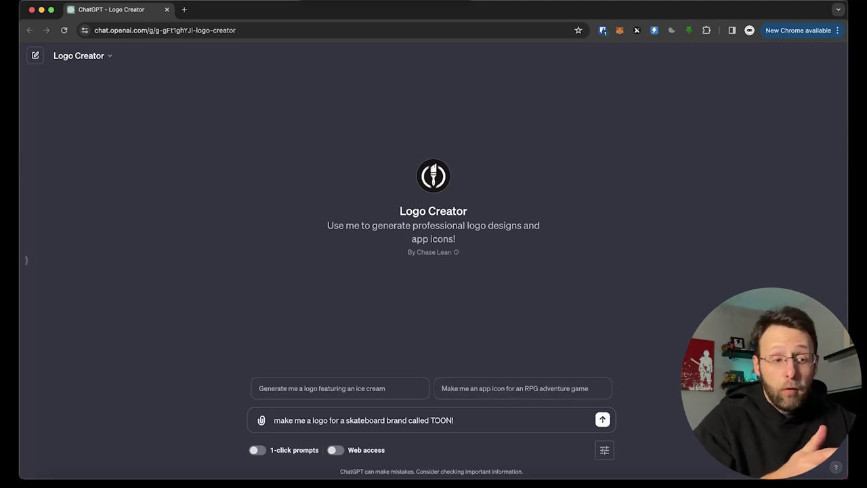
pyautogui.write('it should b')
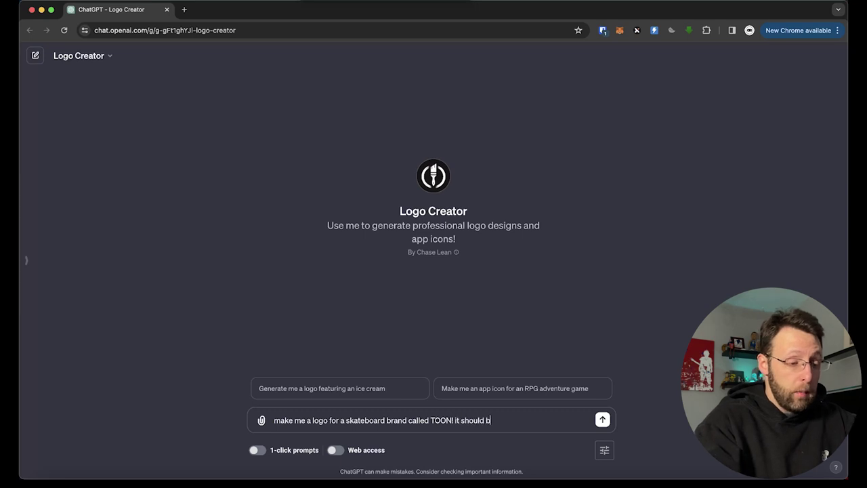
pyautogui.write('e vibrant and playful')
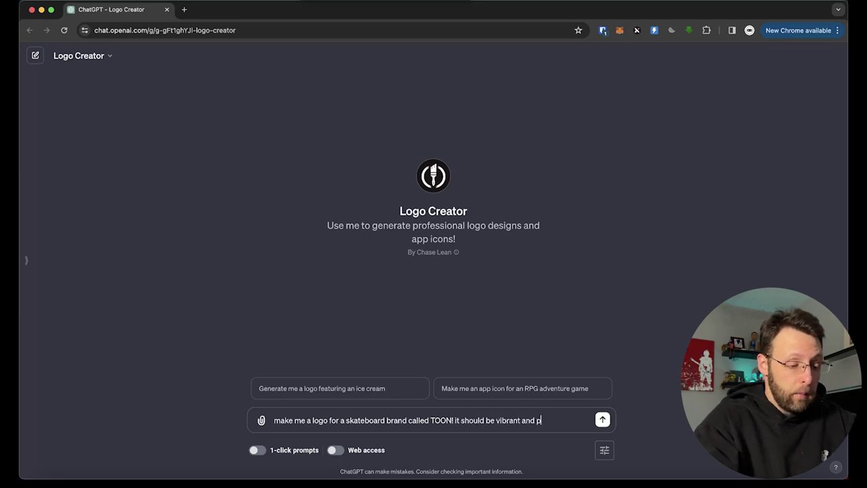
pyautogui.press('Return')
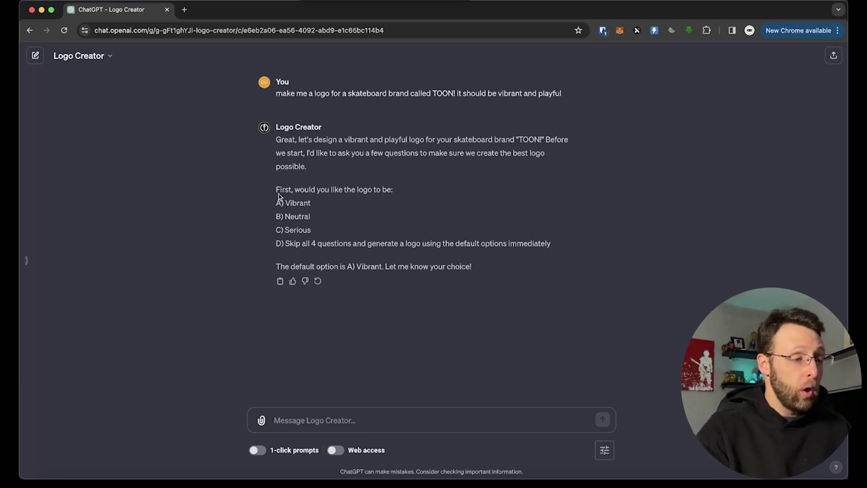
# Step: Read the style options for the logo and reply "a" to choose Vibrant
pyautogui.moveTo(277, 195); pyautogui.dragTo(359, 189)
pyautogui.click(298, 212)
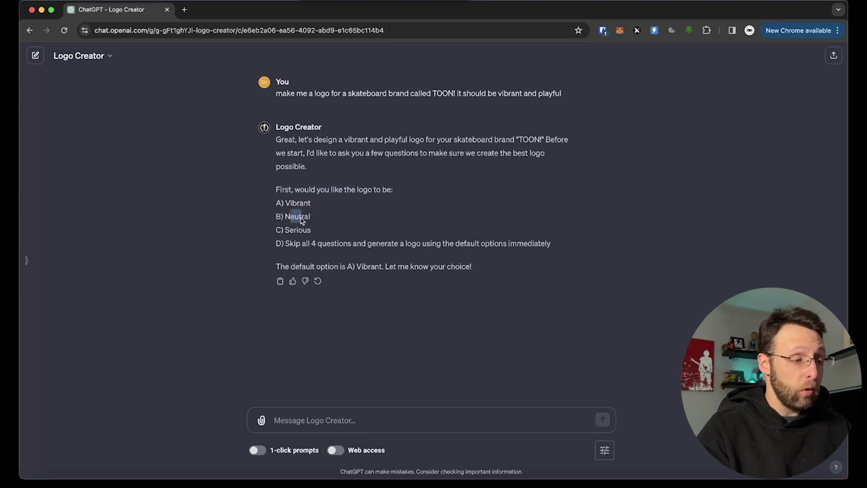
pyautogui.moveTo(277, 242); pyautogui.dragTo(481, 255)
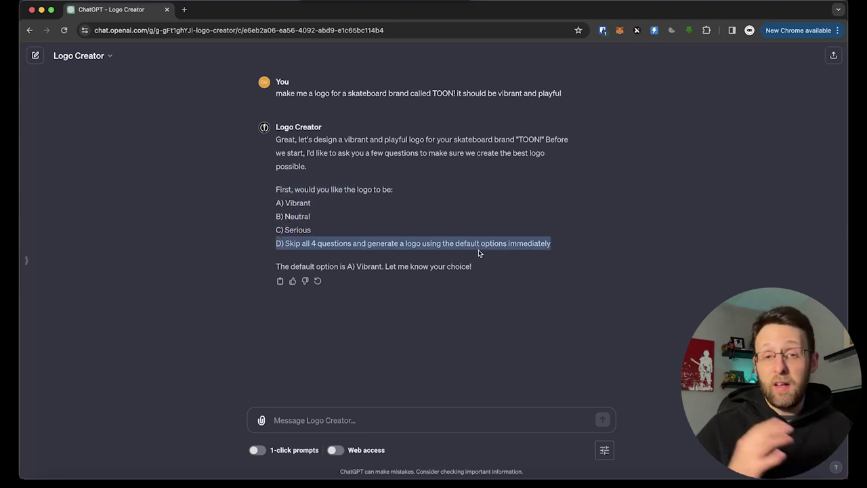
pyautogui.click(467, 307)
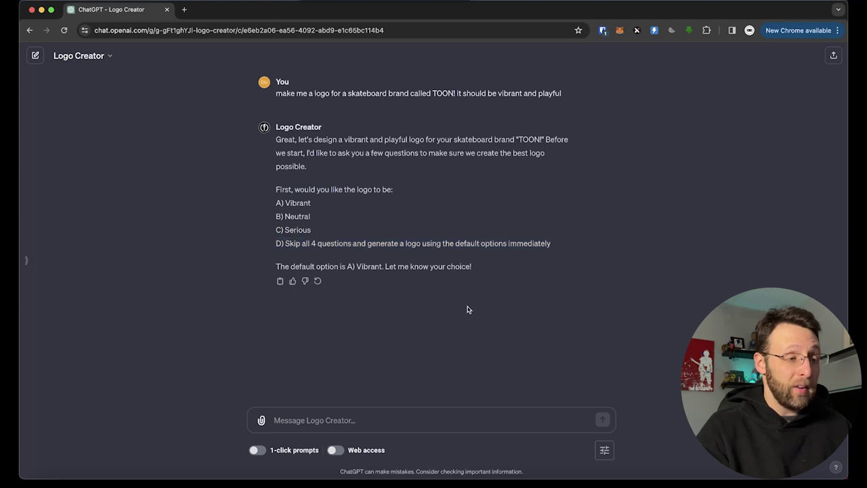
pyautogui.moveTo(326, 265); pyautogui.dragTo(376, 268)
pyautogui.click(345, 421)
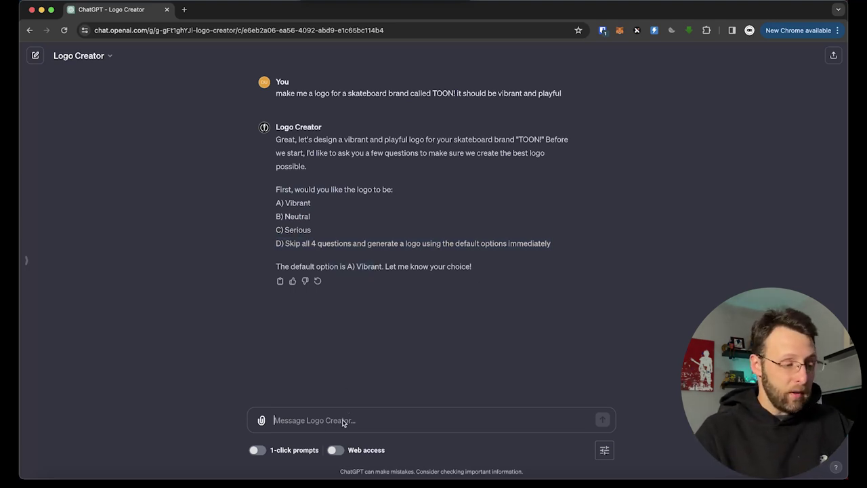
pyautogui.write('a')
pyautogui.press('Return')
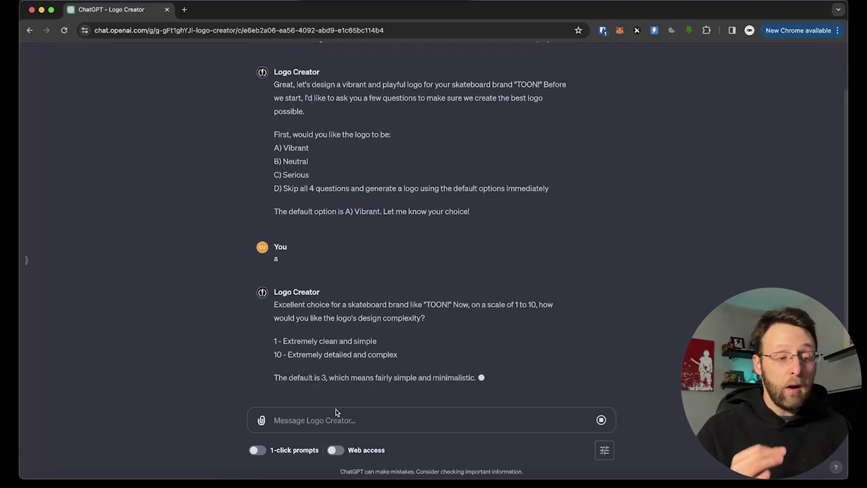
# Step: Read the design complexity question and reply "3" for a fairly simple, minimalistic logo
pyautogui.moveTo(291, 309); pyautogui.dragTo(422, 316)
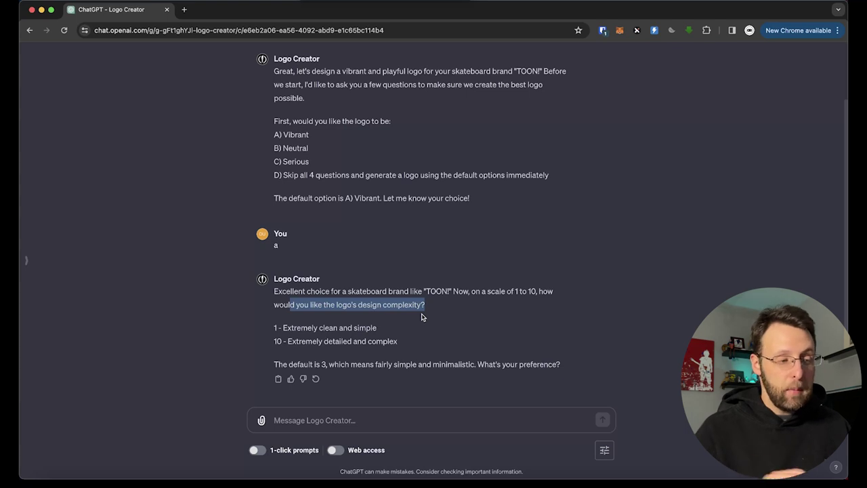
pyautogui.moveTo(302, 342); pyautogui.dragTo(390, 345)
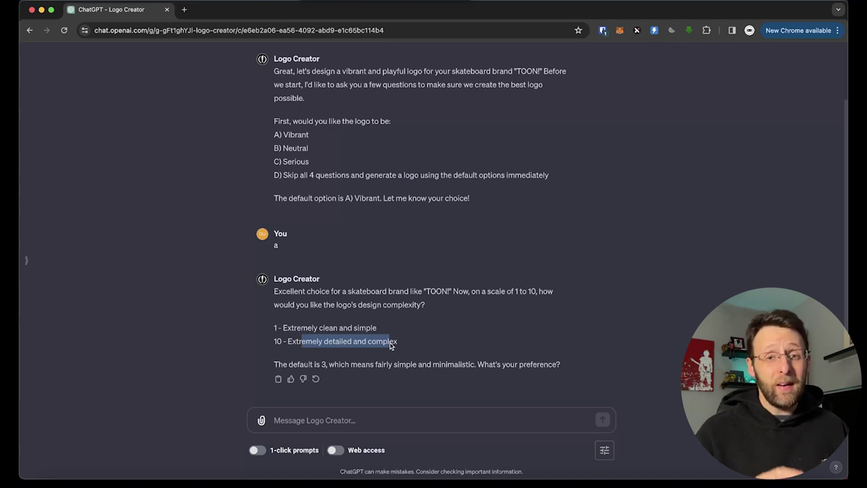
pyautogui.click(360, 422)
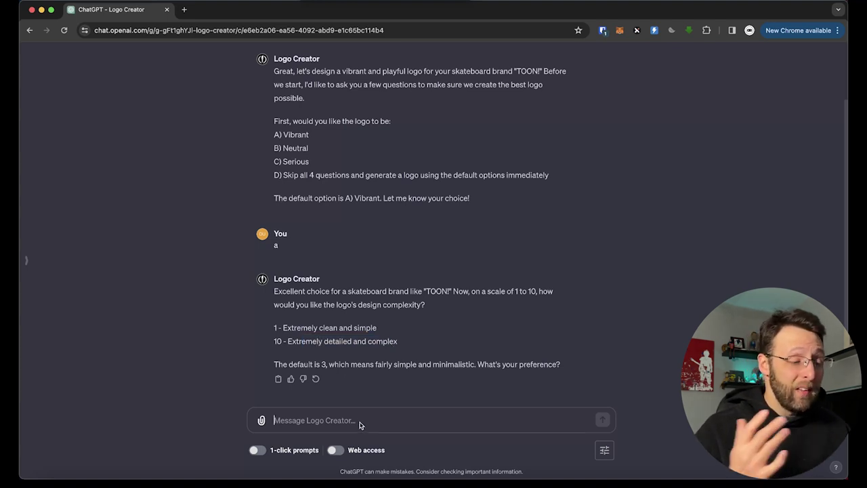
pyautogui.moveTo(361, 365); pyautogui.dragTo(458, 364)
pyautogui.click(486, 417)
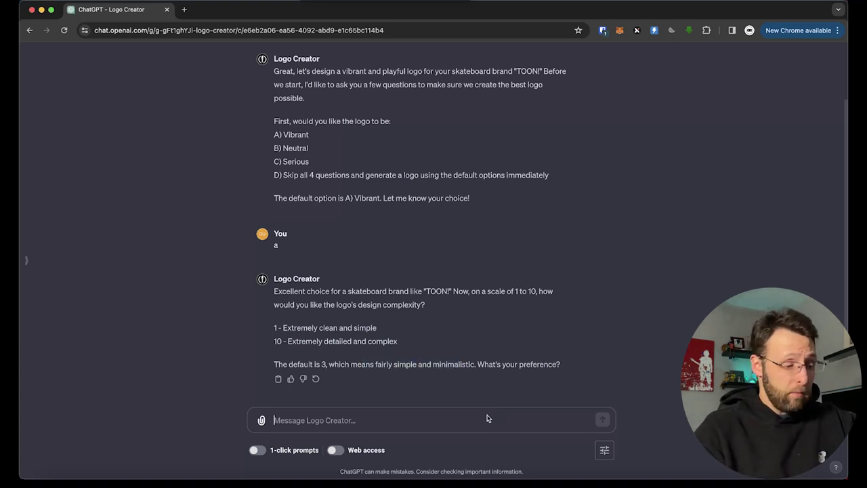
pyautogui.write('3')
pyautogui.press('Return')
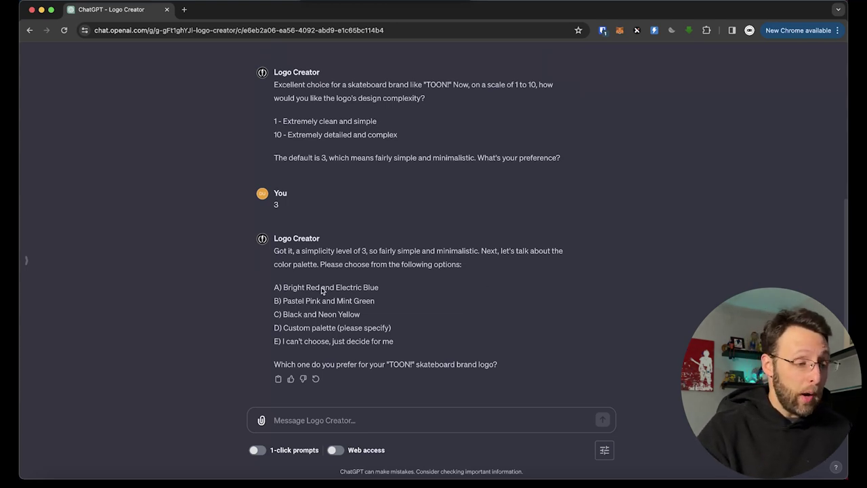
# Step: Compare the offered color palettes and reply "c" to choose Black and Neon Yellow
pyautogui.moveTo(322, 287); pyautogui.dragTo(378, 288)
pyautogui.moveTo(306, 302); pyautogui.dragTo(373, 302)
pyautogui.click(303, 317)
pyautogui.moveTo(303, 316); pyautogui.dragTo(362, 318)
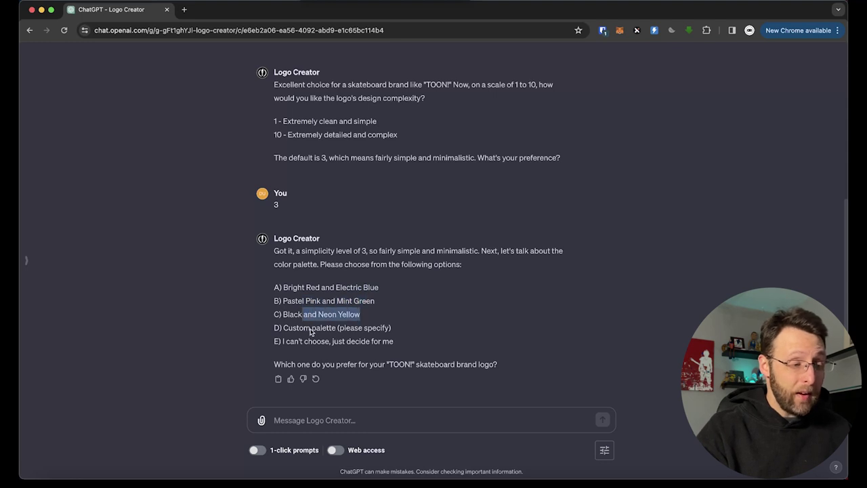
pyautogui.moveTo(299, 330); pyautogui.dragTo(362, 332)
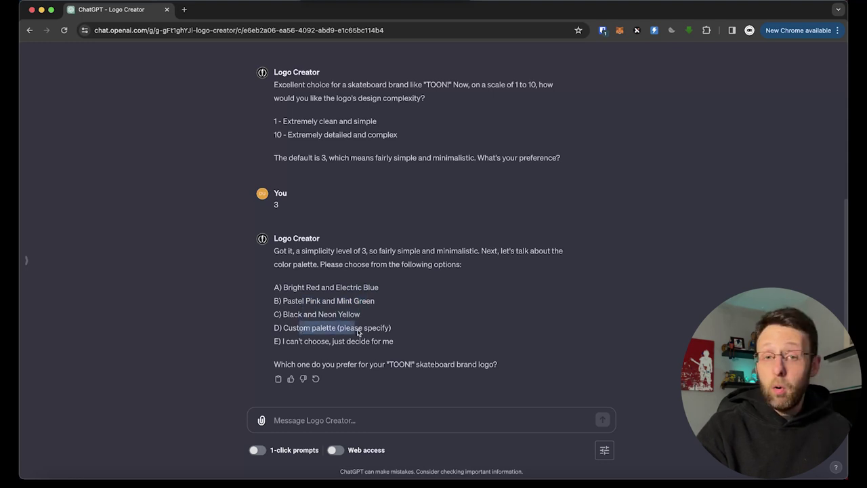
pyautogui.click(354, 420)
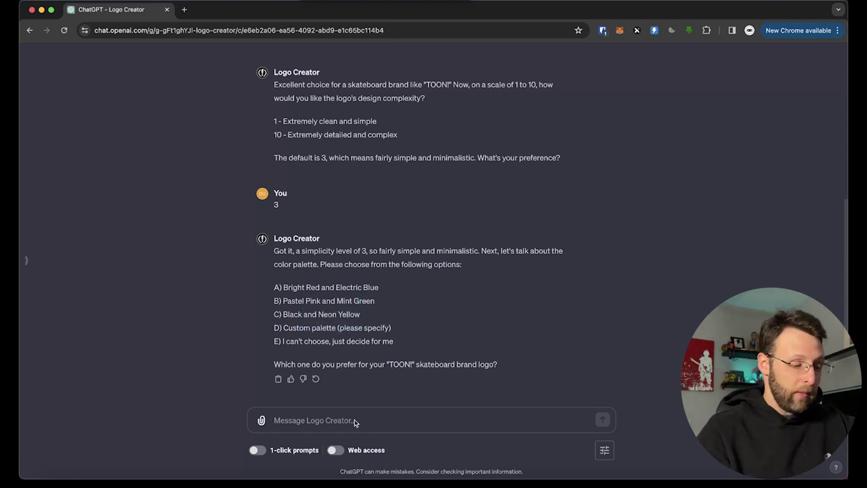
pyautogui.write('c')
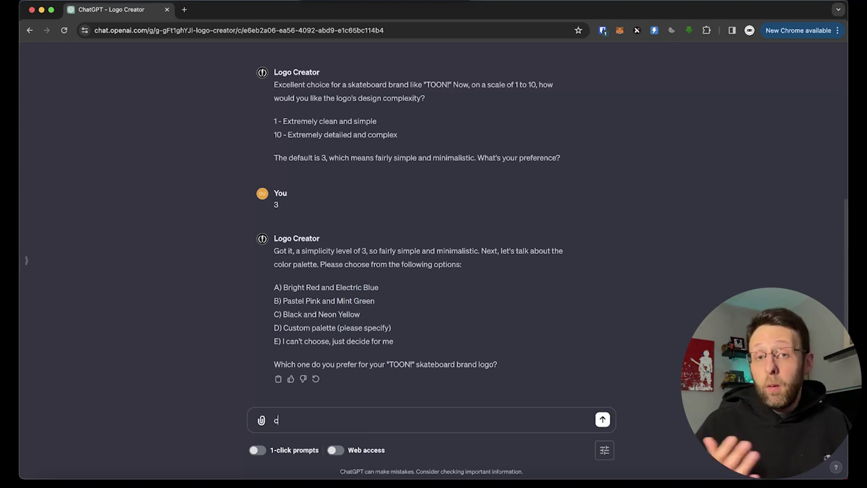
pyautogui.press('Return')
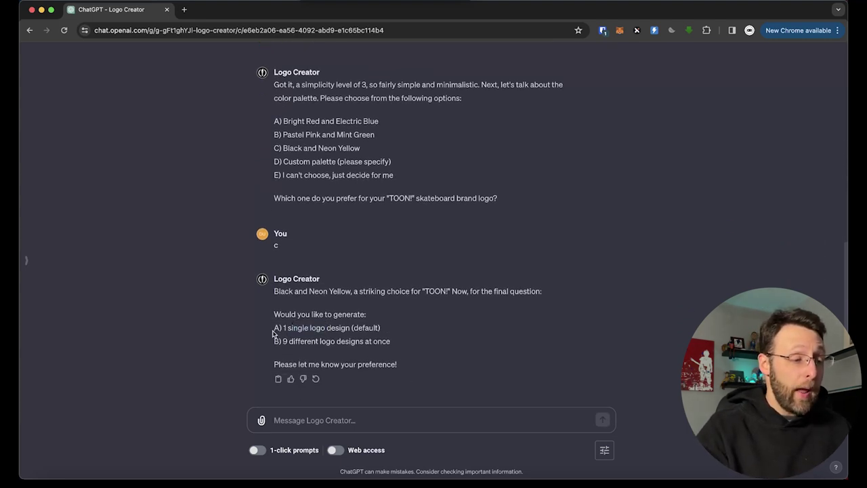
# Step: Compare the final generation options and reply "b" to generate 9 different logo designs at once
pyautogui.moveTo(273, 332); pyautogui.dragTo(384, 332)
pyautogui.click(330, 350)
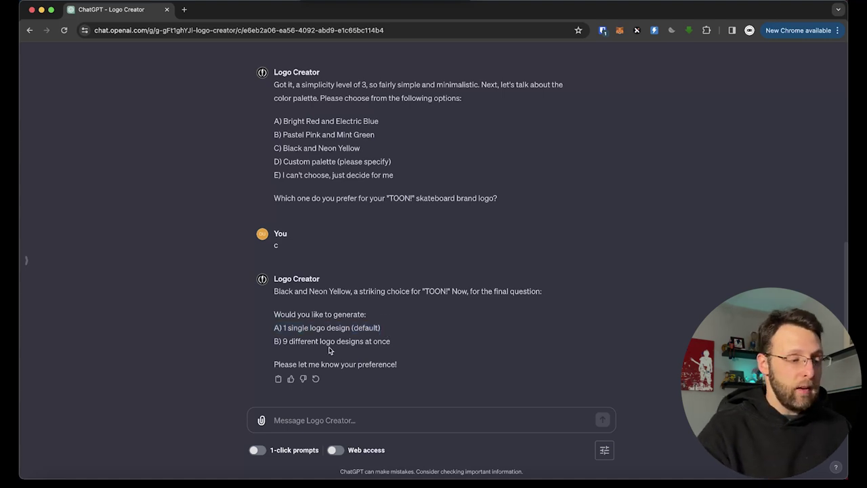
pyautogui.moveTo(296, 346); pyautogui.dragTo(395, 348)
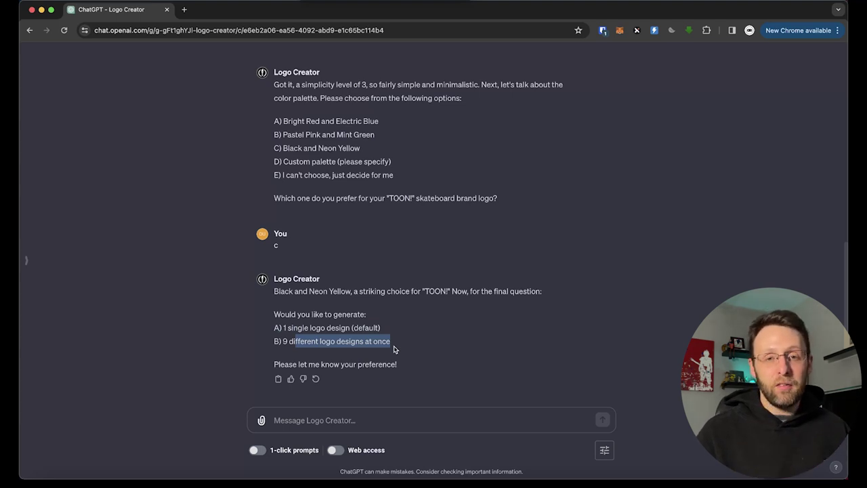
pyautogui.click(336, 421)
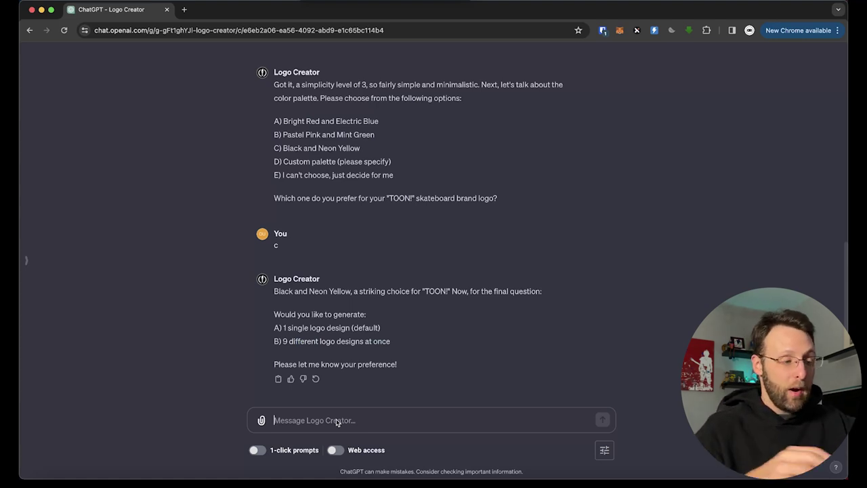
pyautogui.write('b')
pyautogui.press('Return')
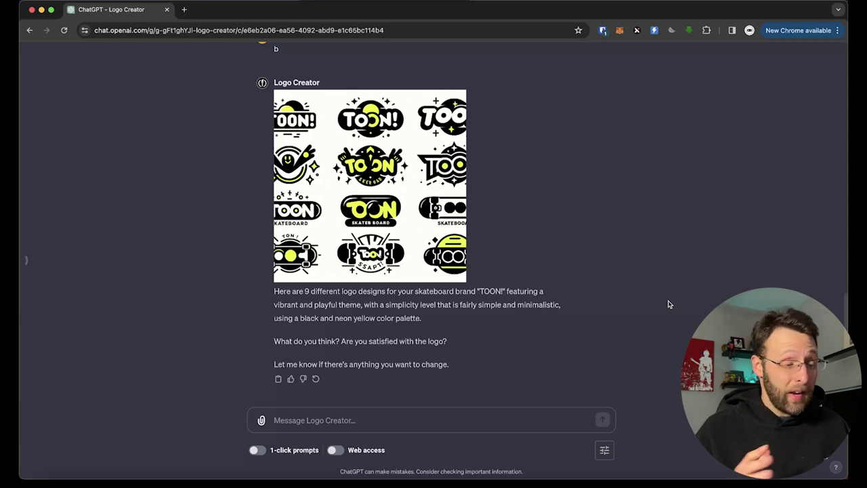
# Step: View the nine-logo image enlarged and ask for 1 more image with the text "Toon!" readable and the skateboard prominent
pyautogui.click(437, 227)
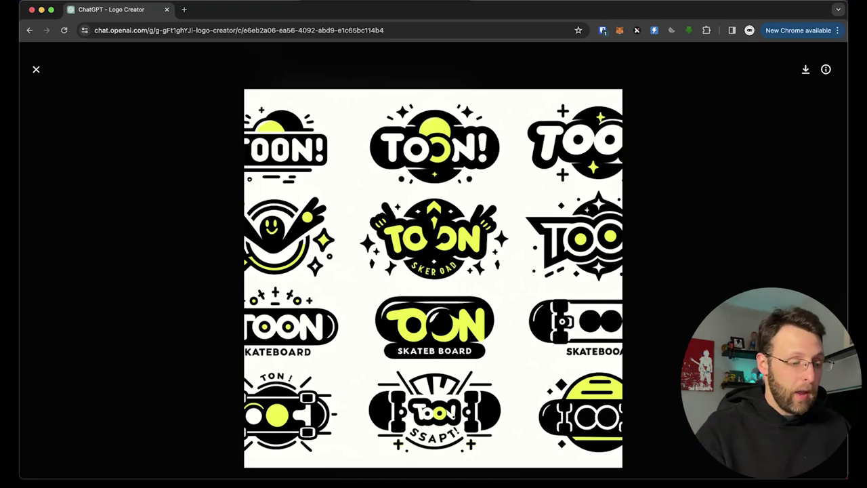
pyautogui.click(36, 69)
pyautogui.click(311, 421)
pyautogui.write('create 1 more image')
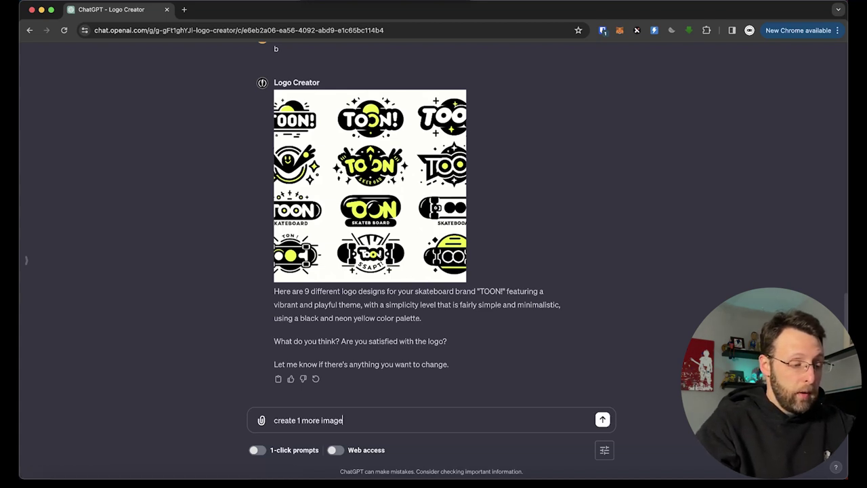
pyautogui.write('. make sure the text "Toon')
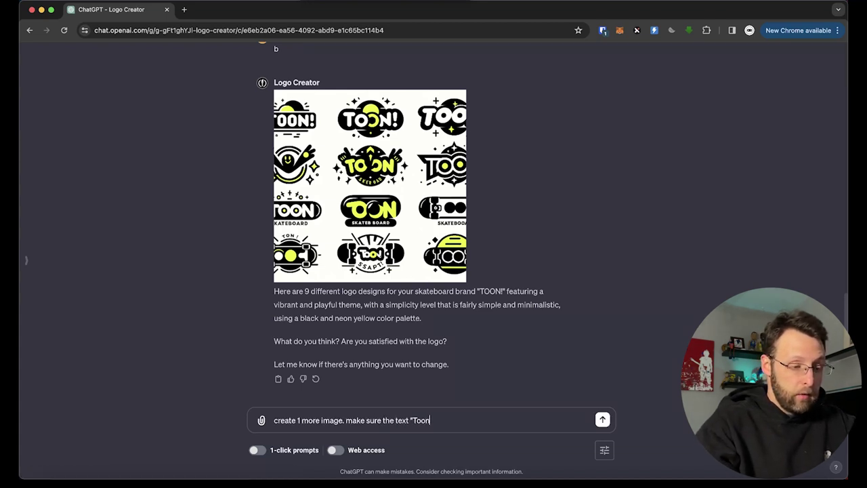
pyautogui.write('!" is readable and ')
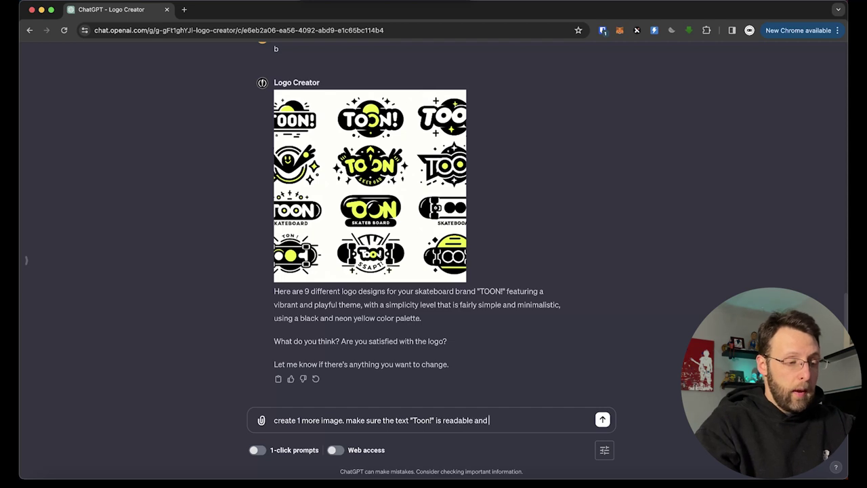
pyautogui.write('the skateboard is prominent')
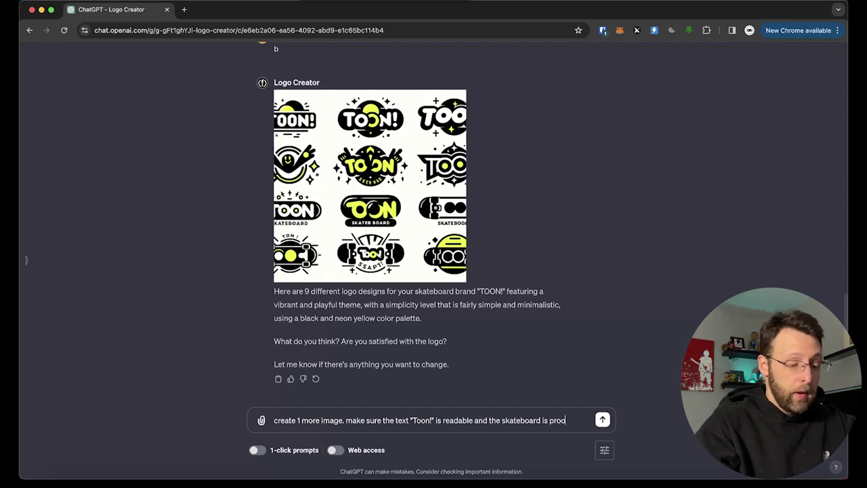
pyautogui.press('Return')
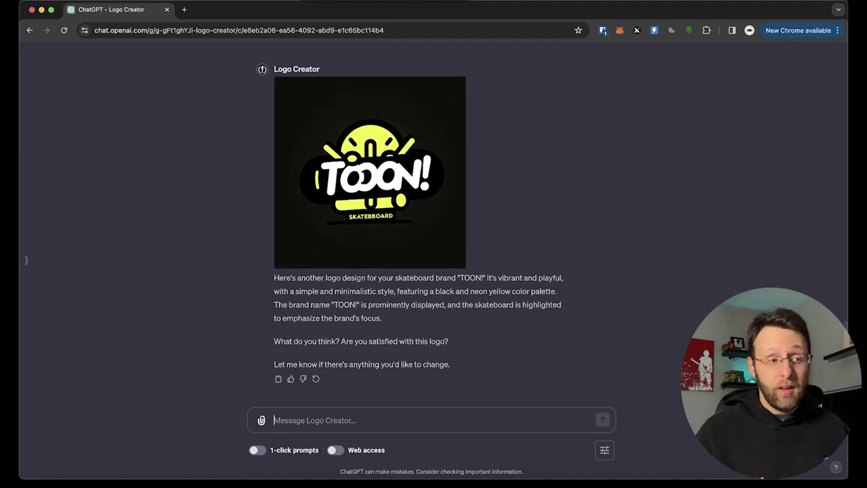
# Step: Examine the new single logo at full size and read its description of style and color palette
pyautogui.click(369, 227)
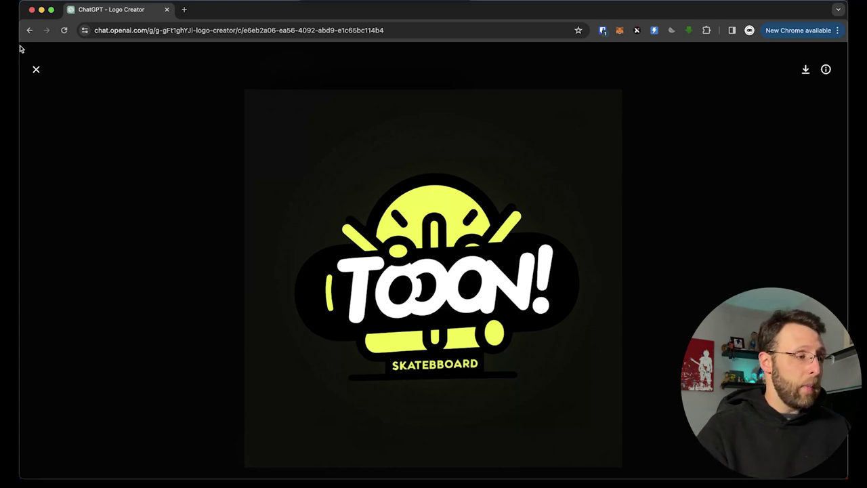
pyautogui.click(36, 69)
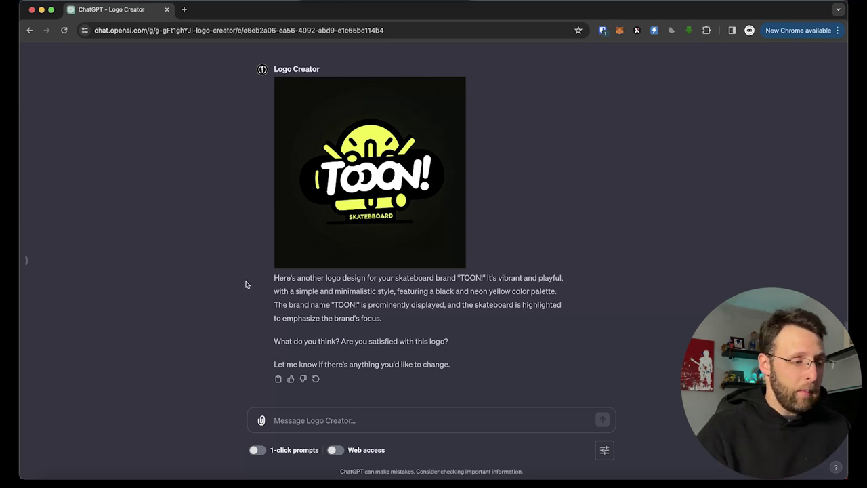
pyautogui.moveTo(246, 284); pyautogui.dragTo(333, 277)
pyautogui.click(405, 289)
pyautogui.moveTo(404, 289); pyautogui.dragTo(558, 291)
pyautogui.click(327, 305)
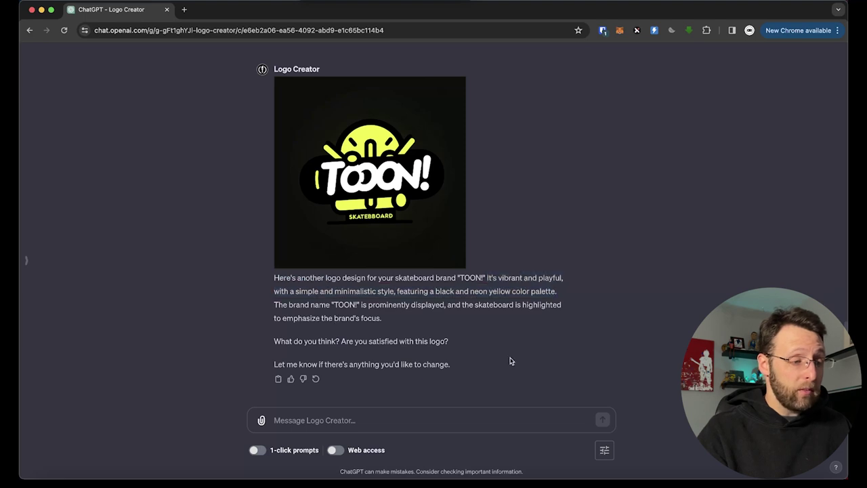
# Step: Ask for the skateboard graphic to be obvious on a white background and view the resulting logo enlarged
pyautogui.click(426, 422)
pyautogui.write('make sure the')
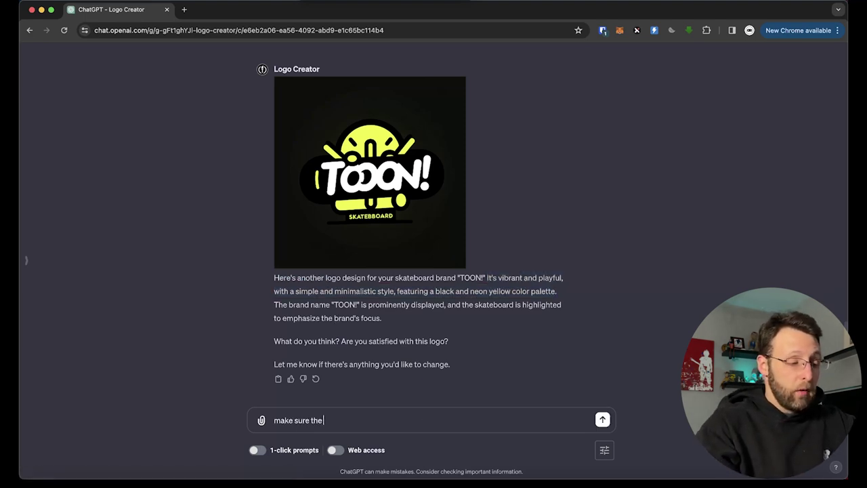
pyautogui.write(' skateboard graphic is ob')
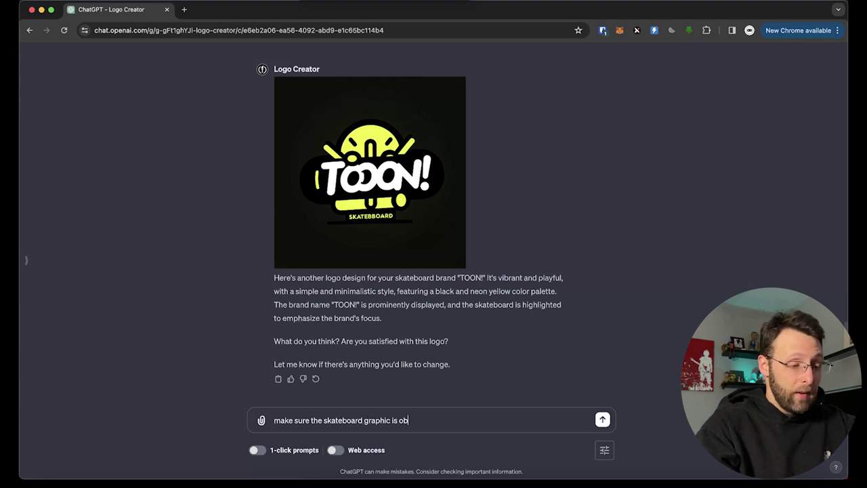
pyautogui.write('vious. put it on a white background')
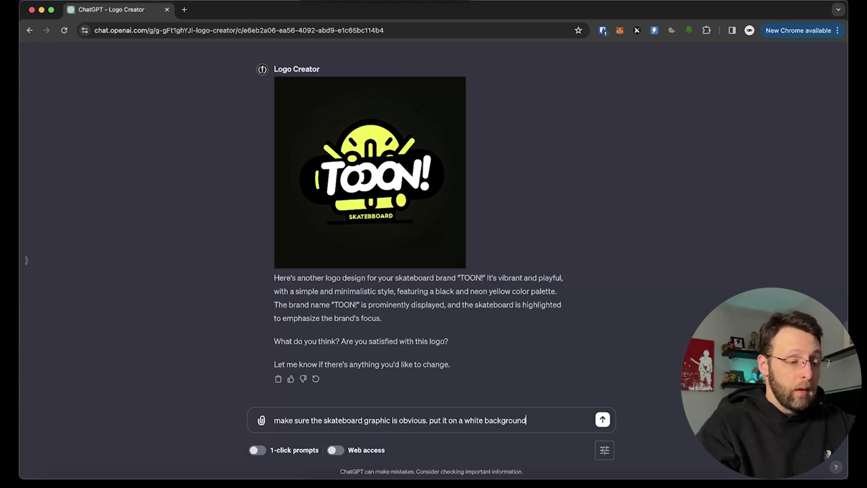
pyautogui.press('Return')
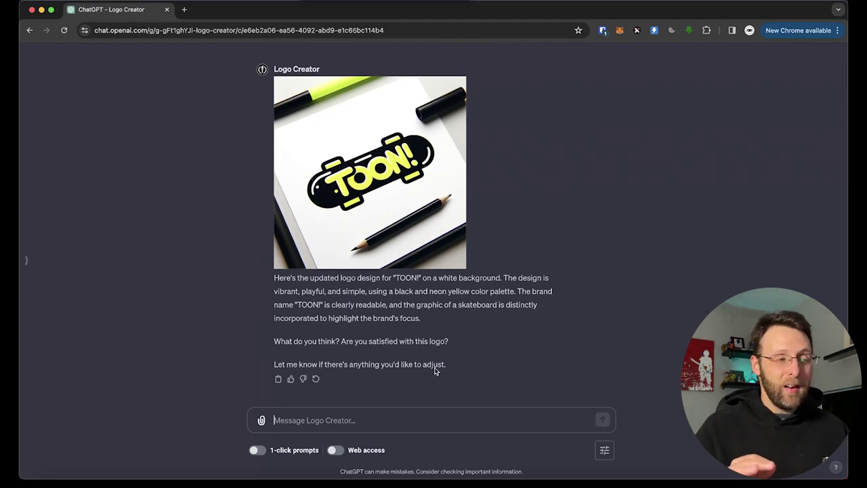
pyautogui.click(379, 232)
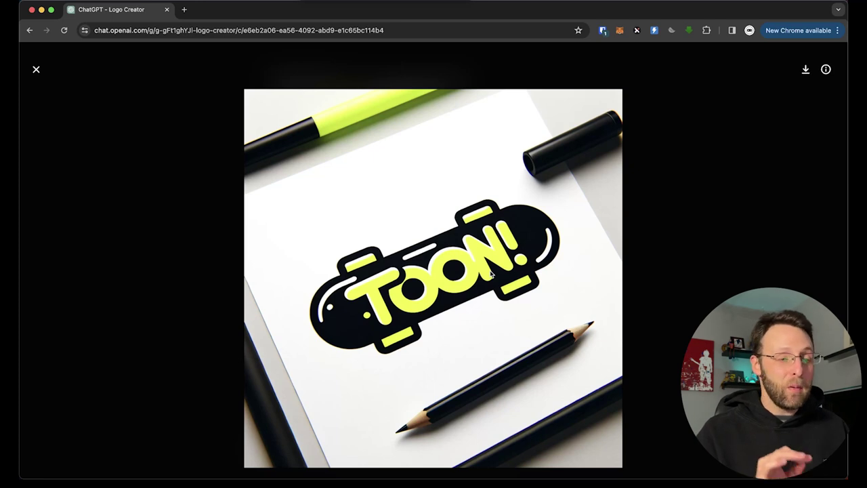
pyautogui.click(36, 70)
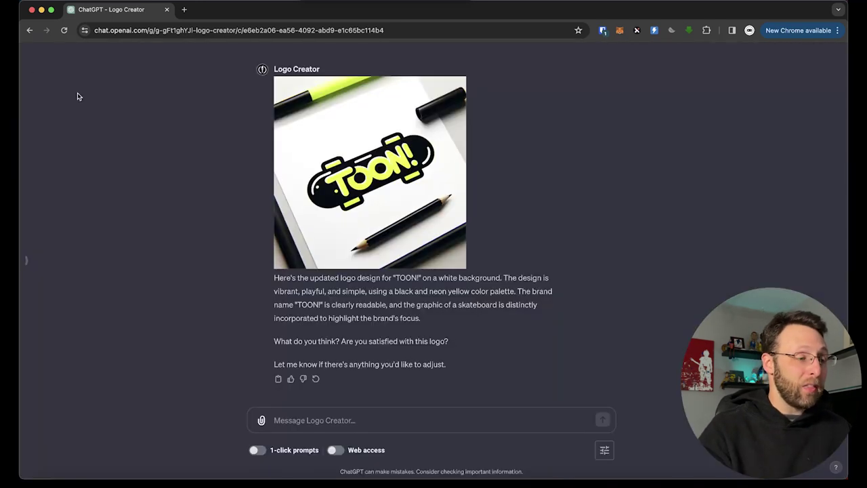
# Step: Find the Logo Creator GPT by searching the public GPTs for "logo creator"
pyautogui.click(25, 260)
pyautogui.click(55, 177)
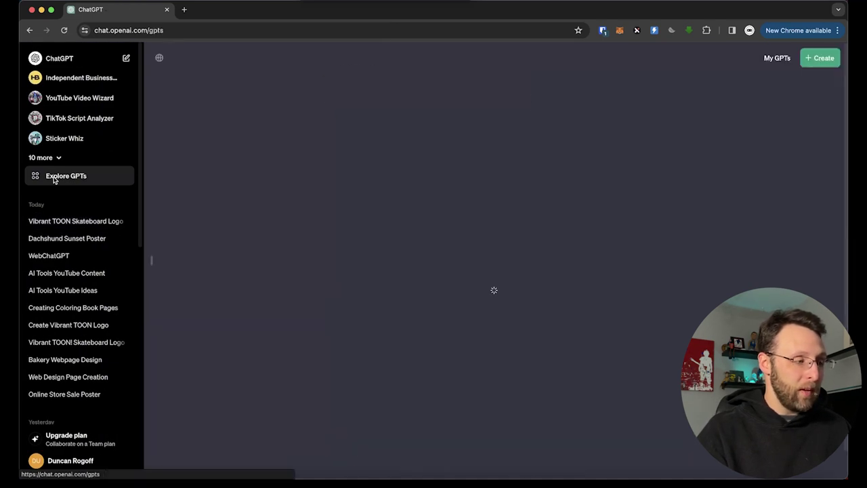
pyautogui.click(377, 162)
pyautogui.write('logo creator')
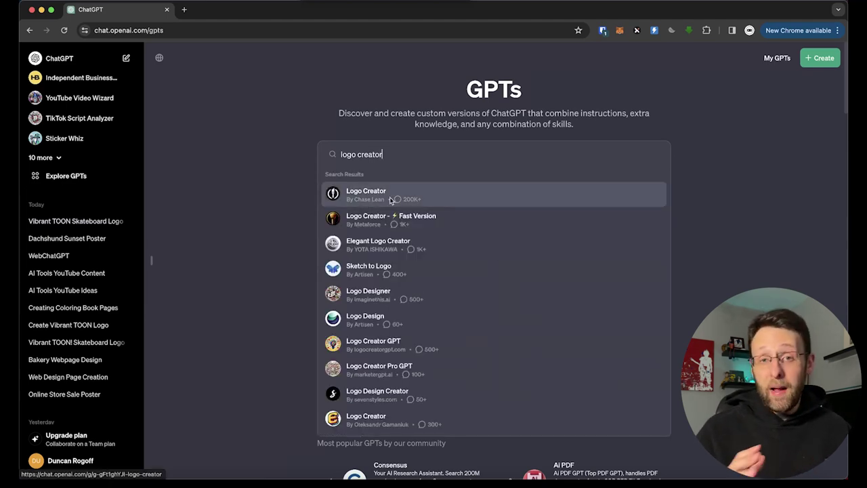
pyautogui.click(390, 201)
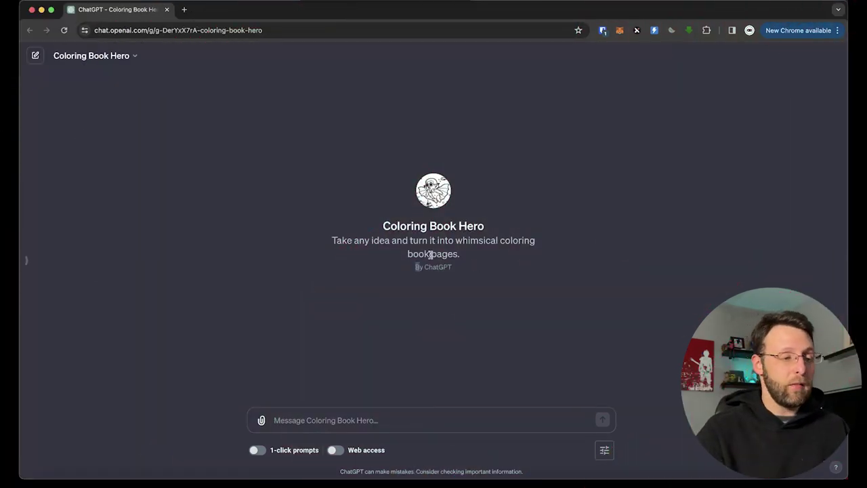
# Step: Read the Coloring Book Hero description and request a coloring page with the prompt "dinosaurs"
pyautogui.moveTo(331, 242); pyautogui.dragTo(513, 242)
pyautogui.moveTo(408, 255); pyautogui.dragTo(460, 257)
pyautogui.click(541, 303)
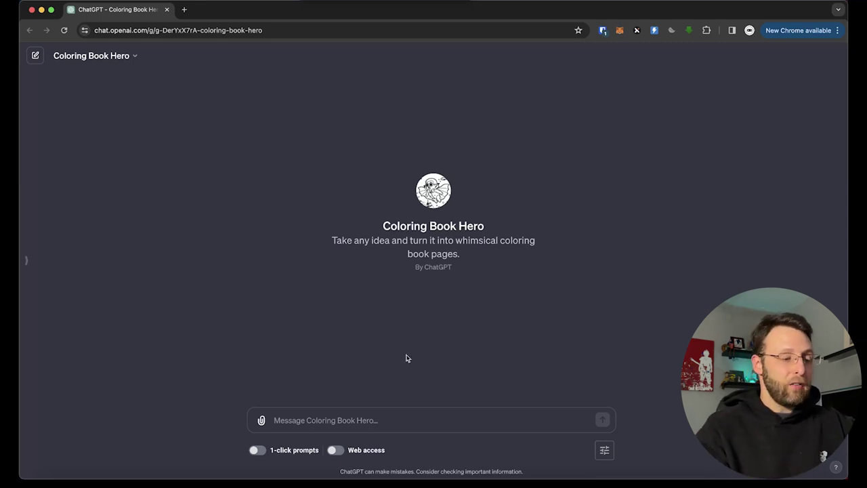
pyautogui.click(325, 419)
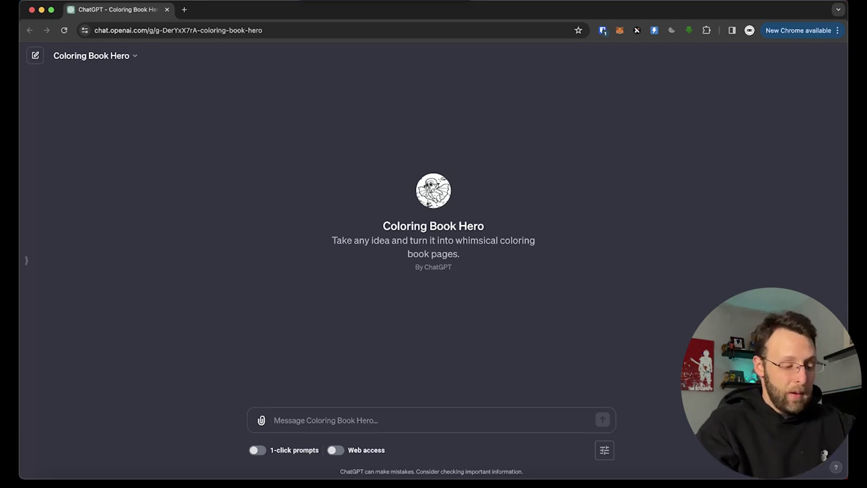
pyautogui.write('dinosaurs')
pyautogui.press('Return')
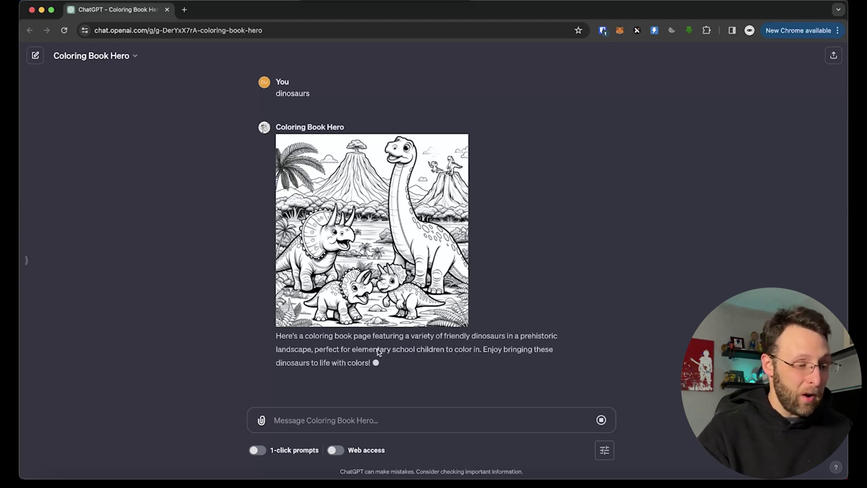
# Step: Read the description of the generated dinosaur coloring page and examine the image at full size
pyautogui.moveTo(354, 336); pyautogui.dragTo(527, 339)
pyautogui.moveTo(278, 355); pyautogui.dragTo(480, 350)
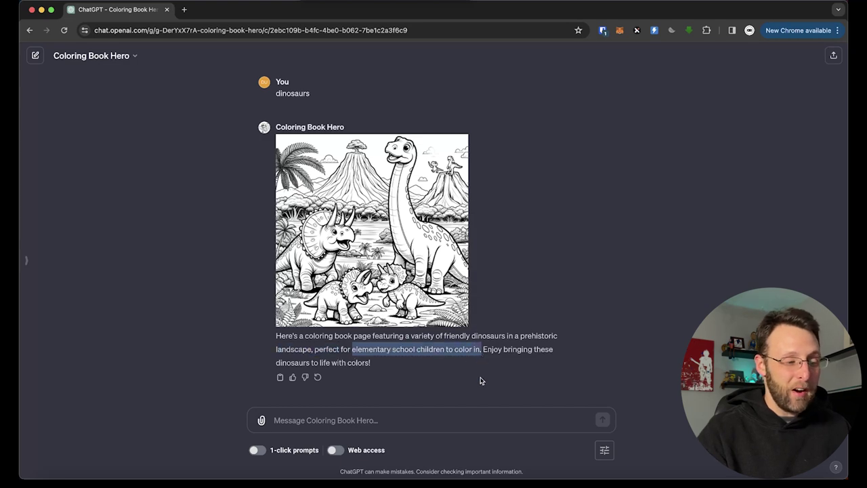
pyautogui.click(480, 379)
pyautogui.click(372, 231)
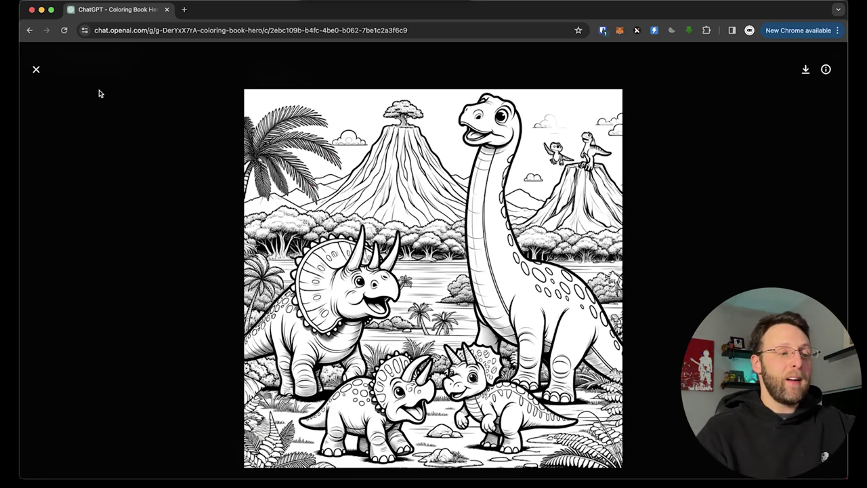
pyautogui.click(37, 71)
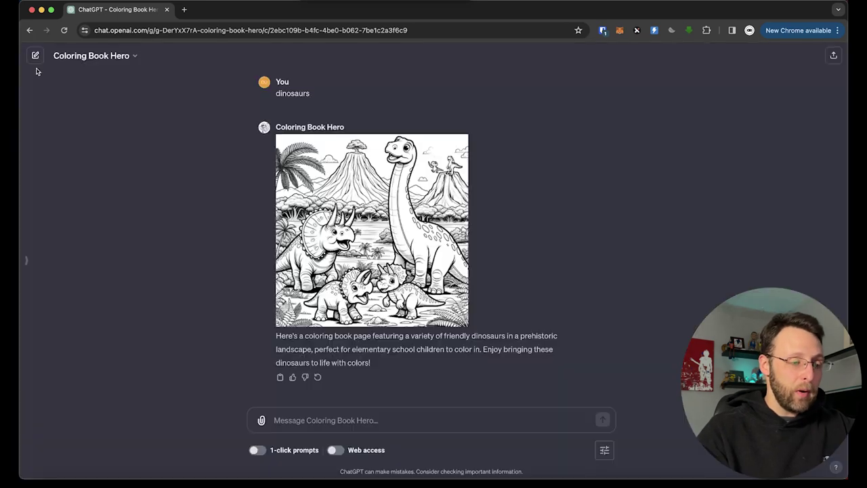
# Step: Send the prompt "focus on a t-rex and make it simpler" and view the new coloring page enlarged
pyautogui.click(340, 420)
pyautogui.write('focus on a t')
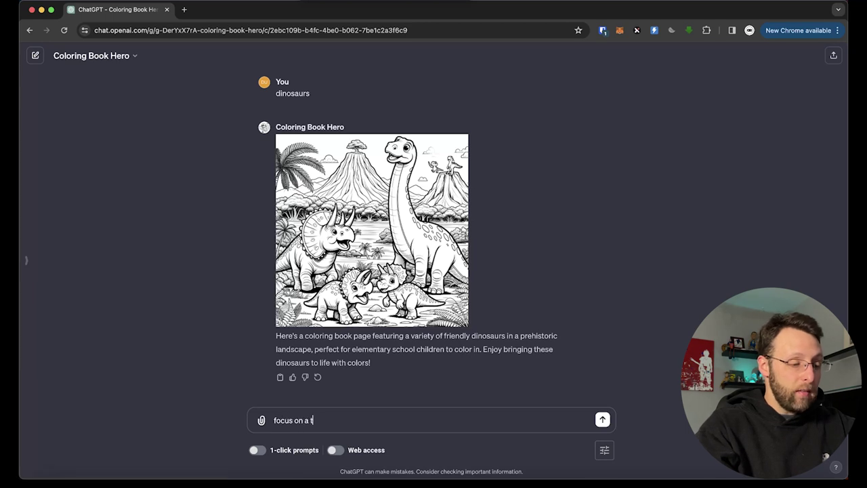
pyautogui.write('-rex and make i')
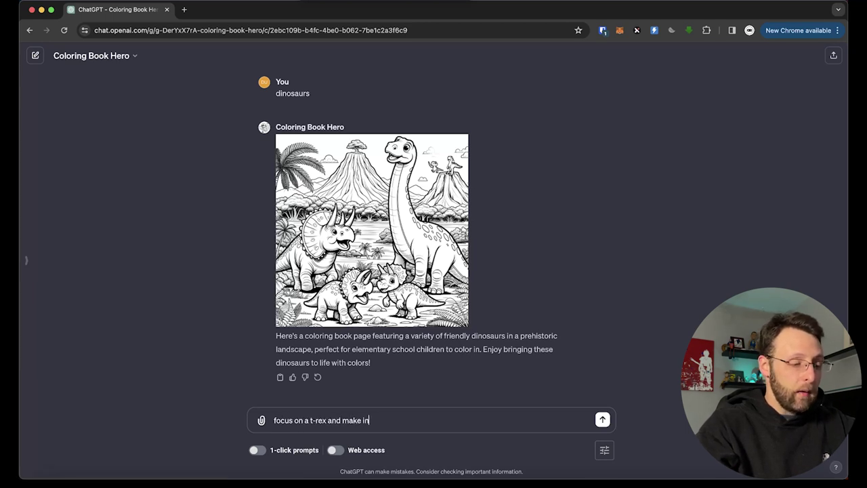
pyautogui.write('t simpler')
pyautogui.press('Return')
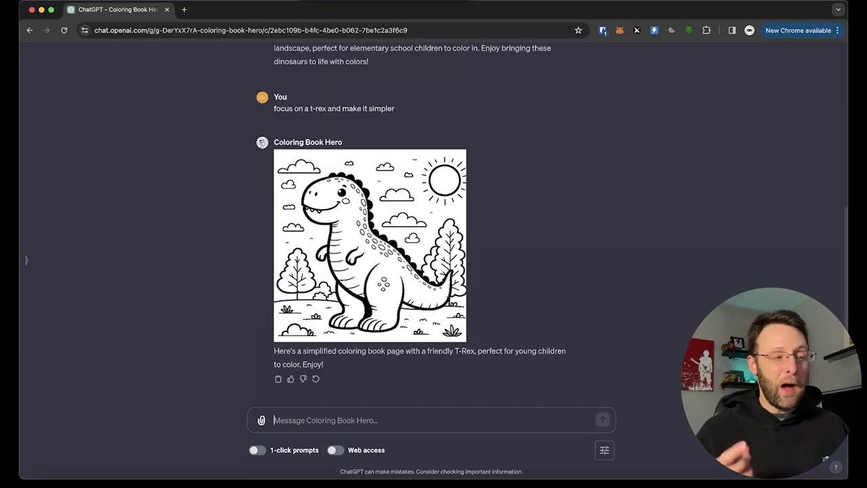
pyautogui.click(321, 330)
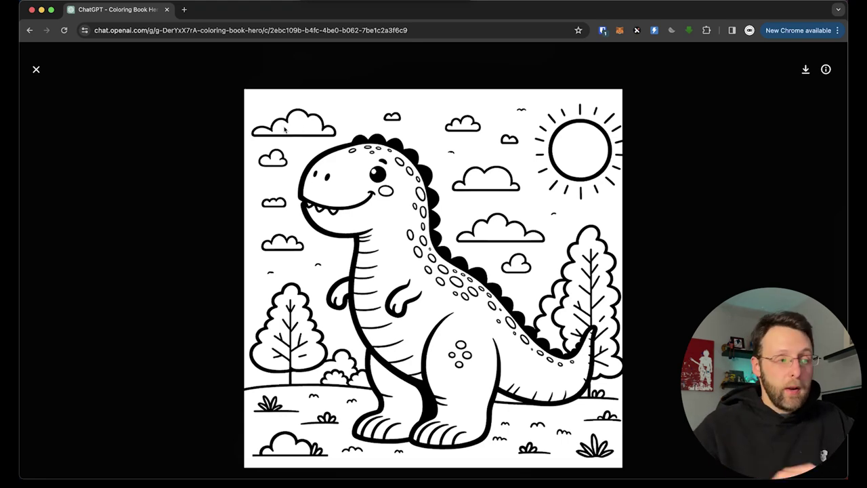
pyautogui.click(101, 277)
# Step: Find the Coloring Book Hero GPT by searching the public GPTs for "coloring book hero"
pyautogui.click(25, 260)
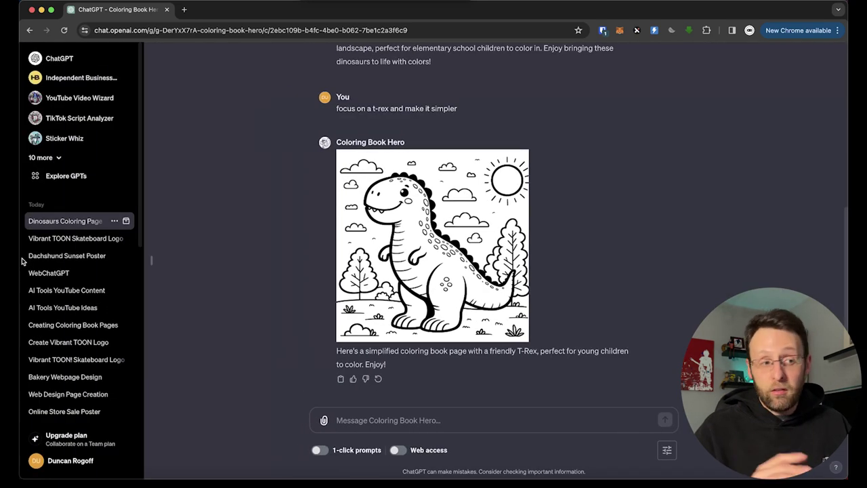
pyautogui.click(64, 177)
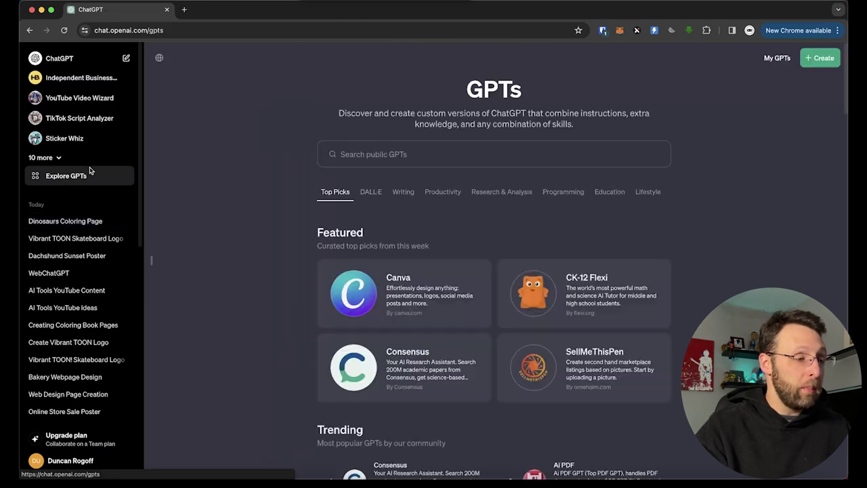
pyautogui.click(384, 153)
pyautogui.write('coloring ho')
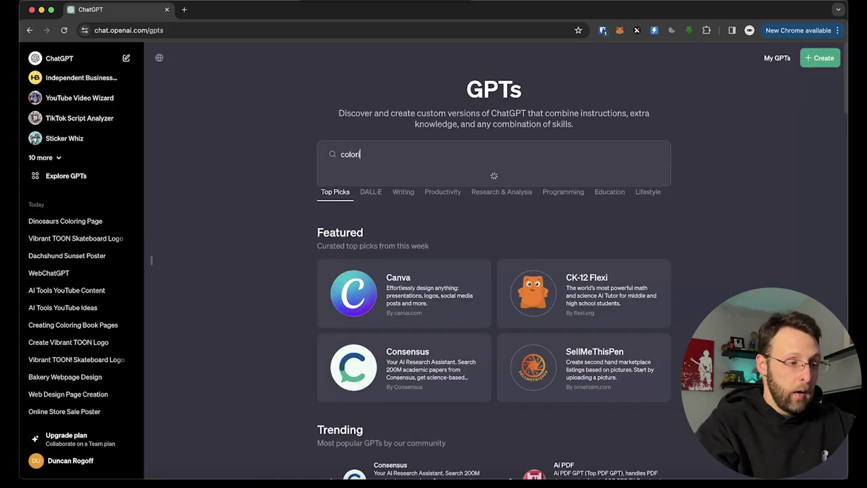
pyautogui.press('BackSpace')
pyautogui.press('BackSpace')
pyautogui.write('book hero')
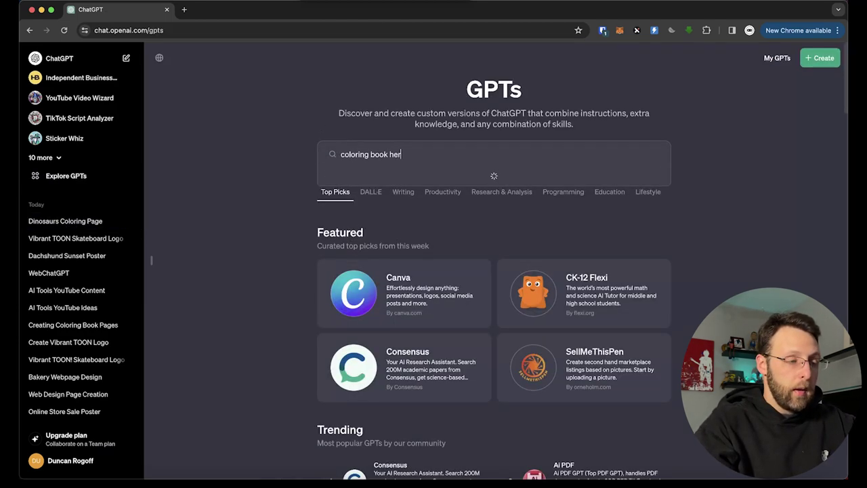
pyautogui.click(375, 195)
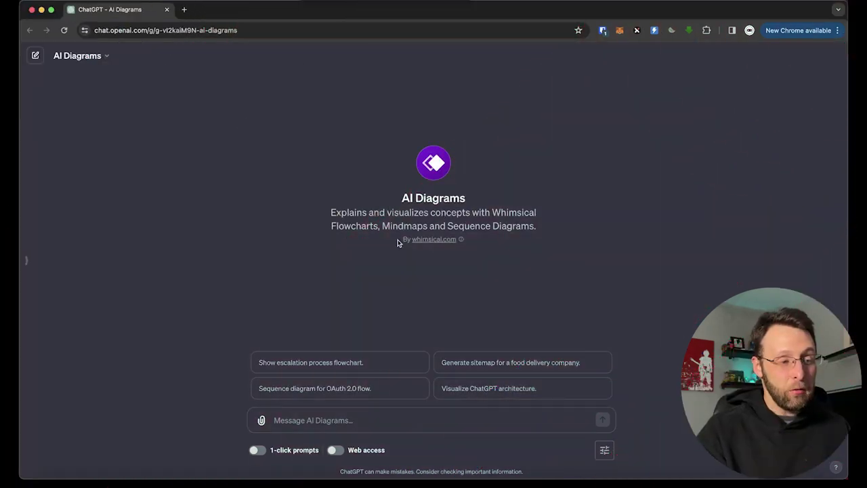
# Step: Read the AI Diagrams GPT's developer credit and its description of supported diagram types
pyautogui.moveTo(400, 240); pyautogui.dragTo(447, 239)
pyautogui.moveTo(330, 213); pyautogui.dragTo(520, 217)
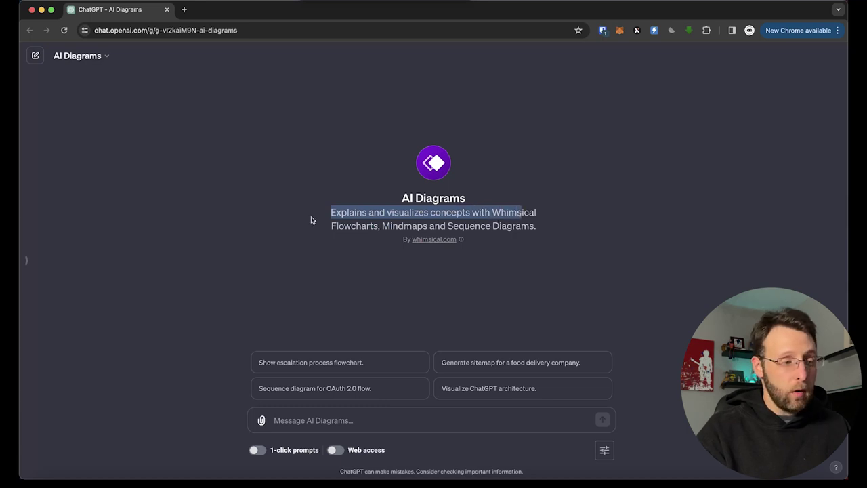
pyautogui.moveTo(330, 226); pyautogui.dragTo(486, 231)
pyautogui.click(540, 294)
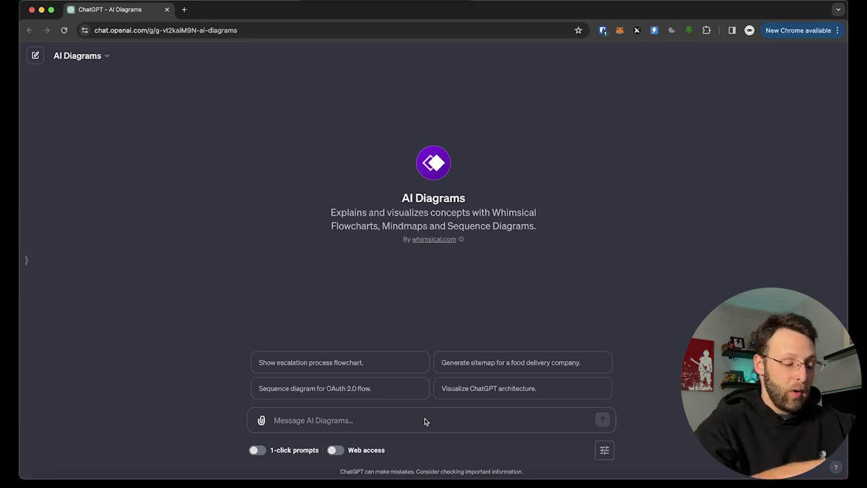
# Step: Send the prompt "i need topics for a youtube channel focused on ai tools. create categories, sub categories, and sub-sub categories" and allow whimsical.com access
pyautogui.write('i nee')
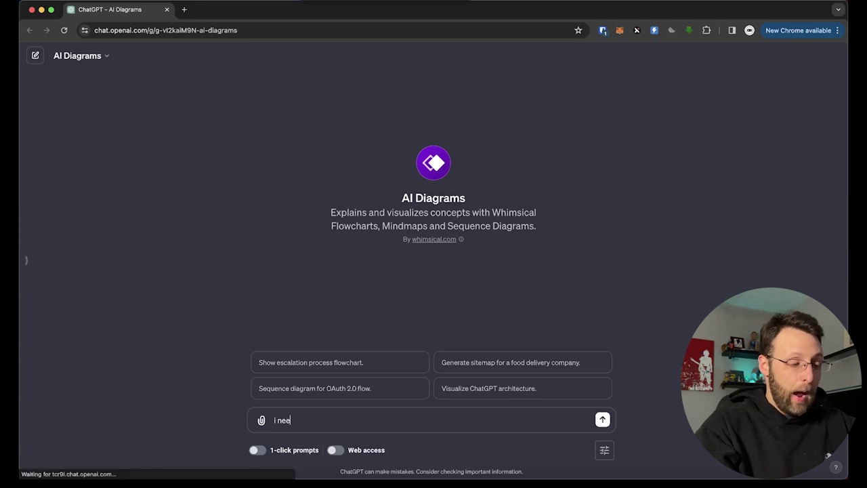
pyautogui.write('d topics for a youtube channel focused on ai tools. create categories, sub categories, and sub-sub categories')
pyautogui.press('Return')
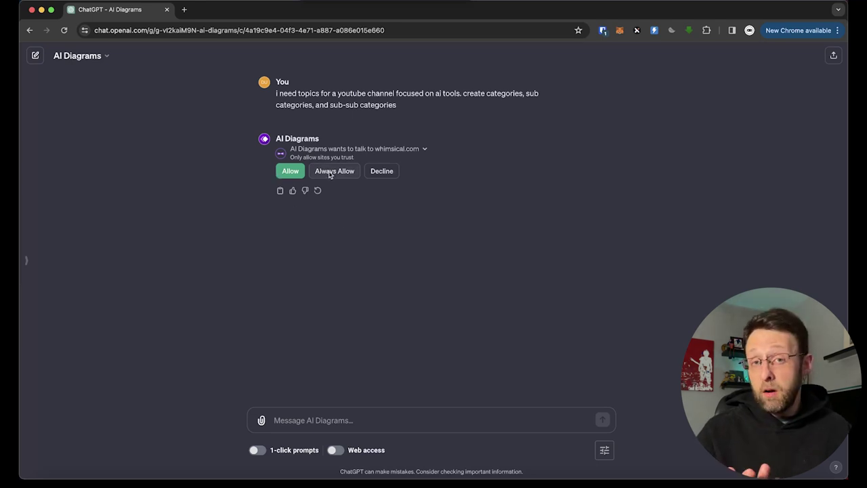
pyautogui.click(290, 170)
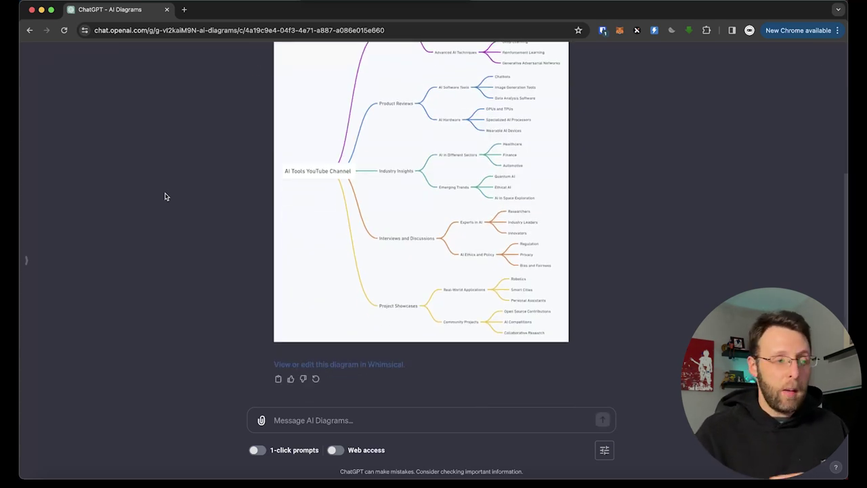
# Step: Review the generated AI Tools YouTube Channel mind map's branches and open the diagram for editing in Whimsical
pyautogui.scroll(1, 401, 210)
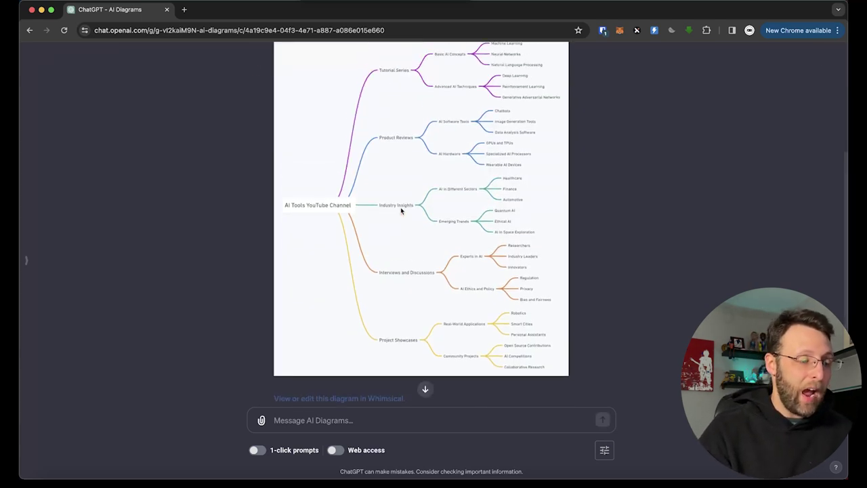
pyautogui.scroll(1, 400, 233)
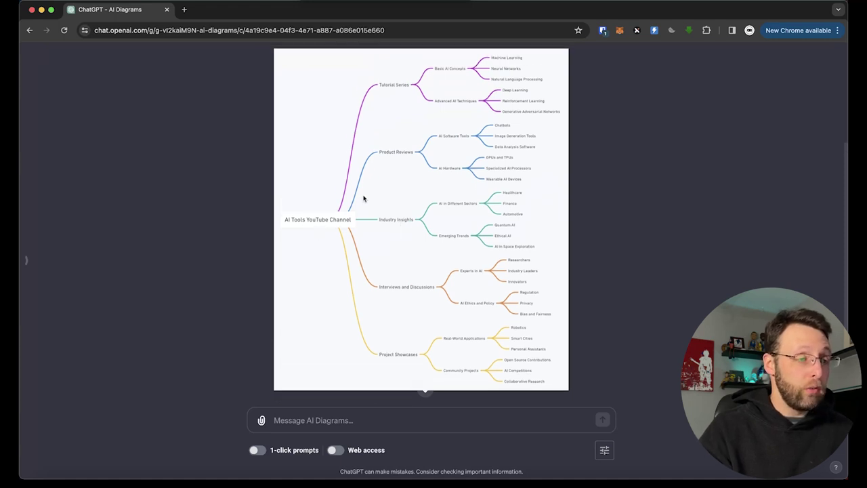
pyautogui.scroll(1, 376, 170)
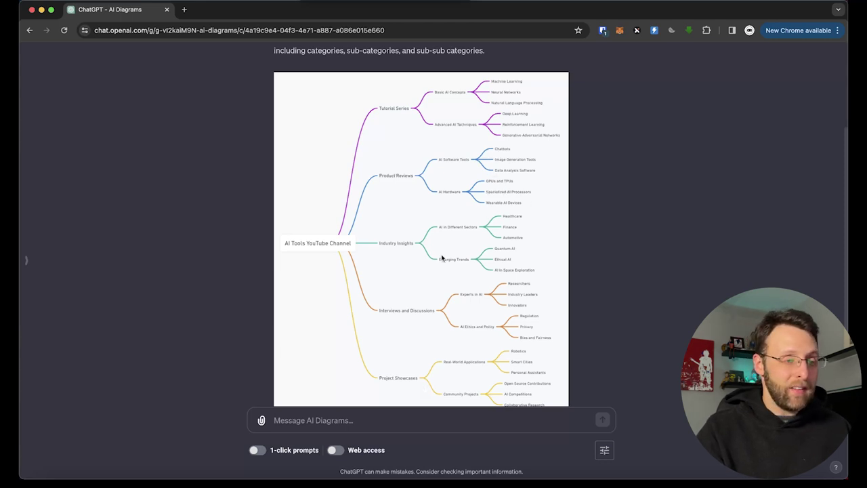
pyautogui.scroll(-2, 441, 258)
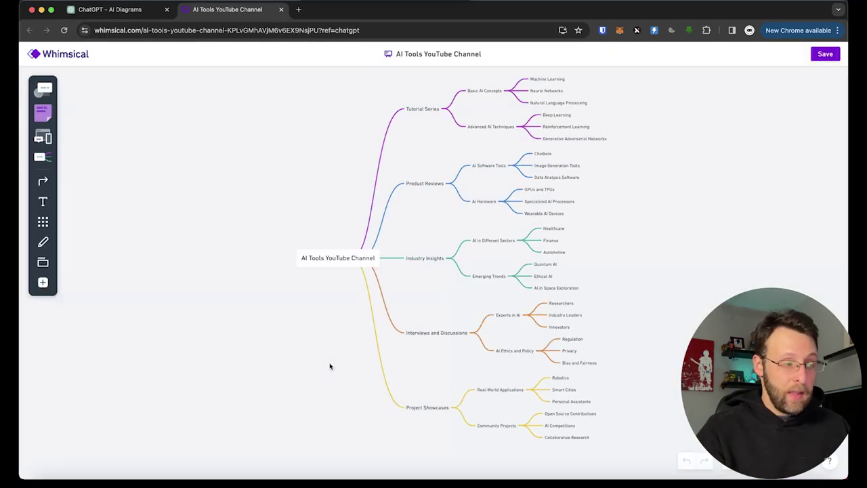
# Step: Replace the text of the Natural Language Processing node under Basic AI Concepts with "LLMs"
pyautogui.click(478, 95)
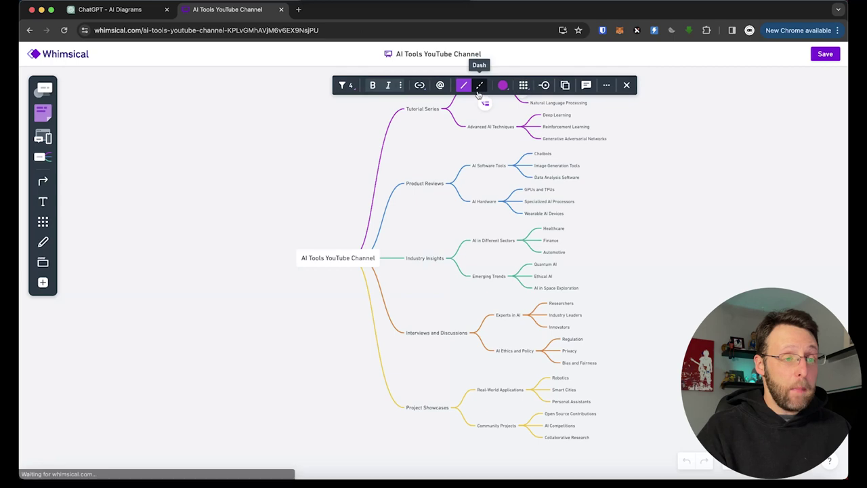
pyautogui.click(518, 115)
pyautogui.scroll(3, 517, 113)
pyautogui.scroll(5, 517, 112)
pyautogui.click(521, 144)
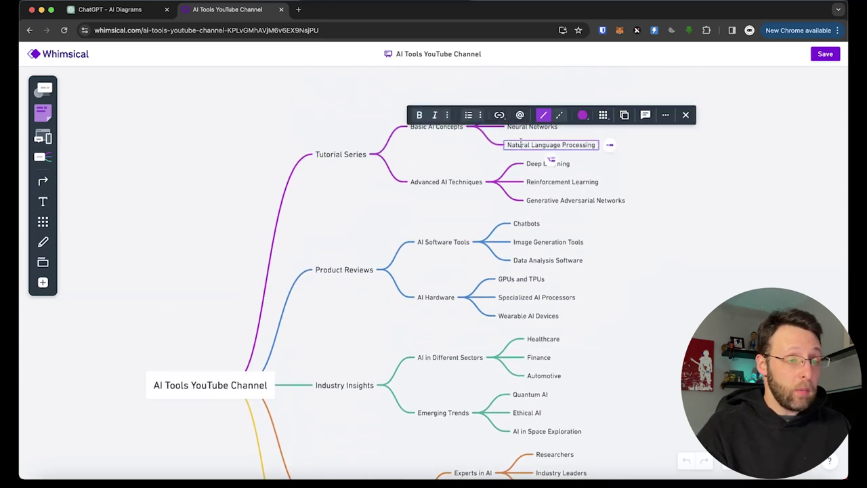
pyautogui.doubleClick(522, 144)
pyautogui.click(521, 144)
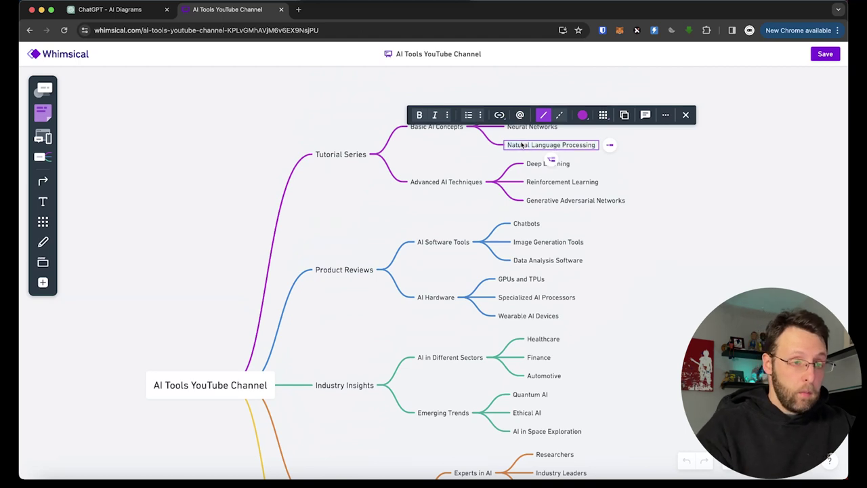
pyautogui.tripleClick(521, 144)
pyautogui.write('LLMs')
pyautogui.click(674, 162)
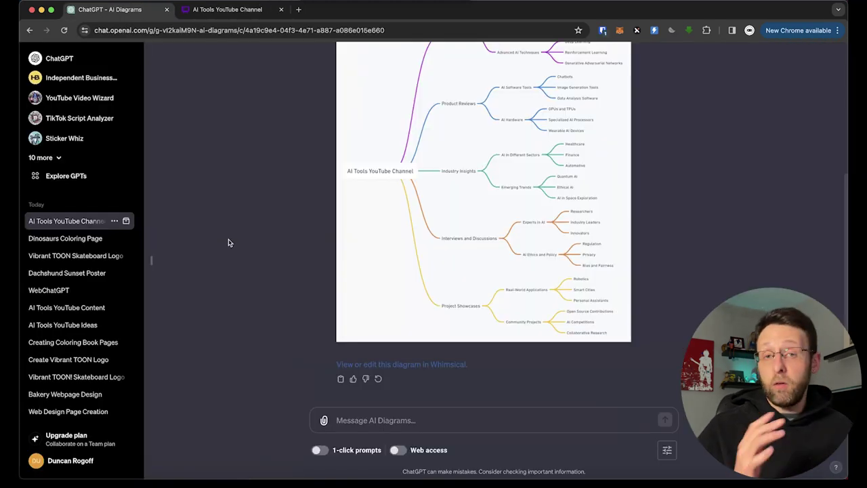
# Step: Return to ChatGPT, search the public GPTs for "ai diagrams", and open the AI Diagrams GPT by whimsical.com in a new tab
pyautogui.click(62, 177)
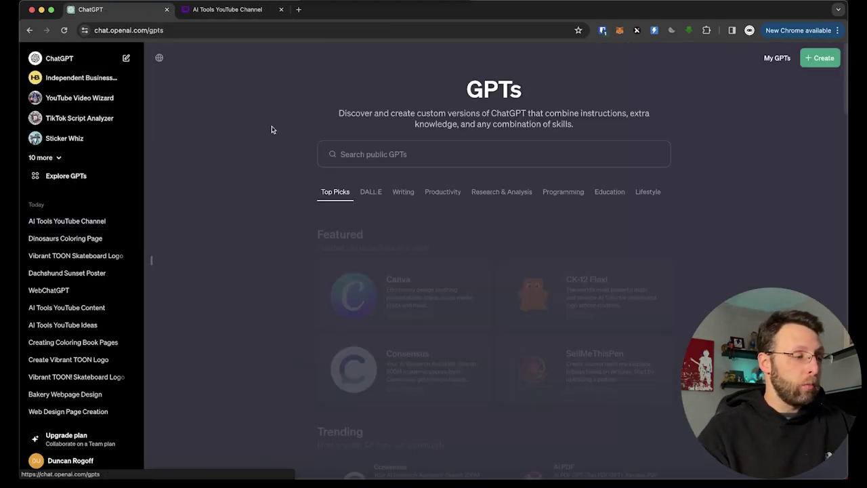
pyautogui.click(342, 154)
pyautogui.write('ai diagrams')
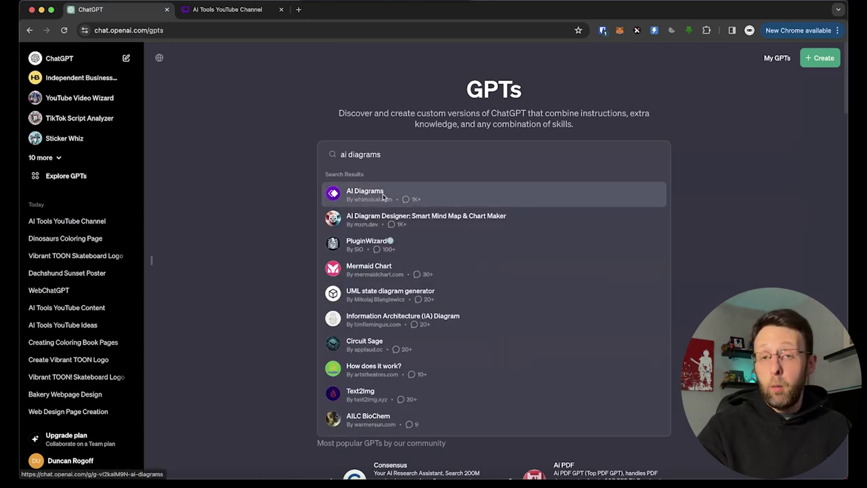
pyautogui.click(382, 194)
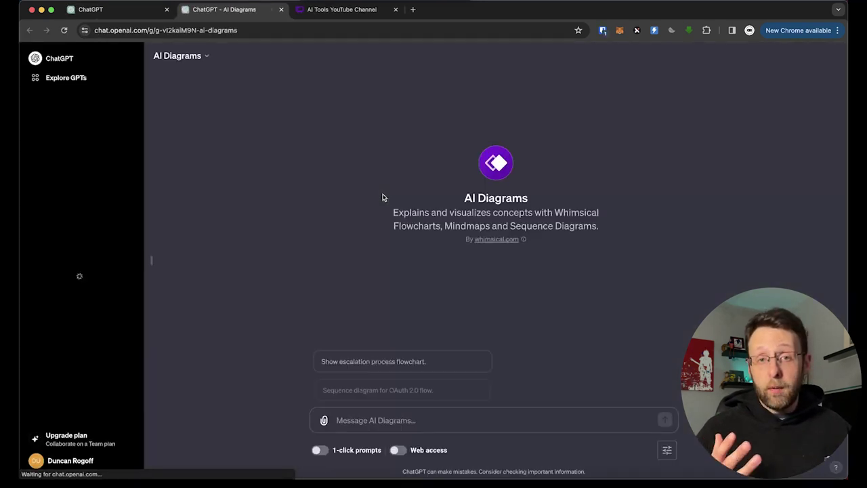